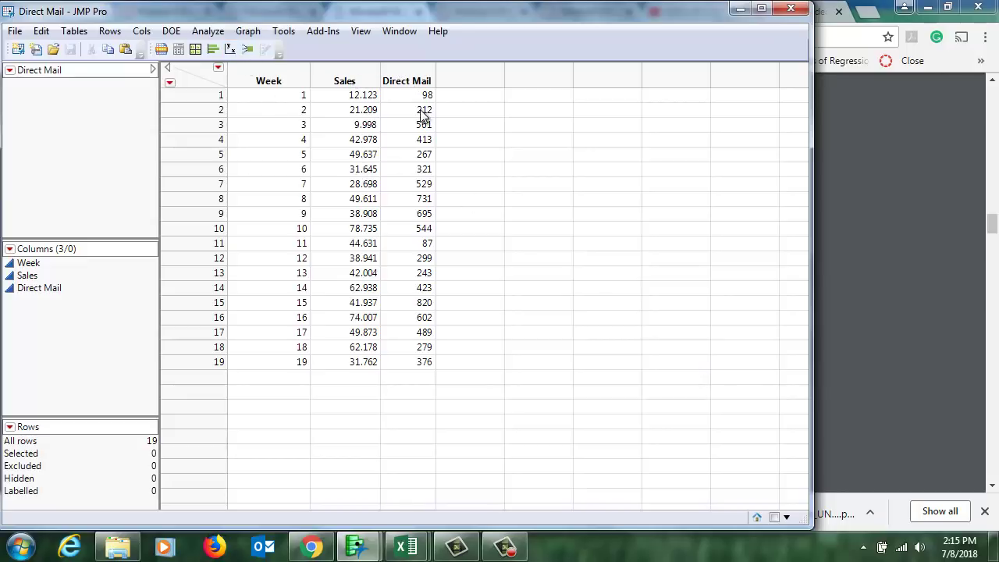
Step: Create a Fit Y by X analysis with Sales as the response and Direct Mail as the factor
click(231, 51)
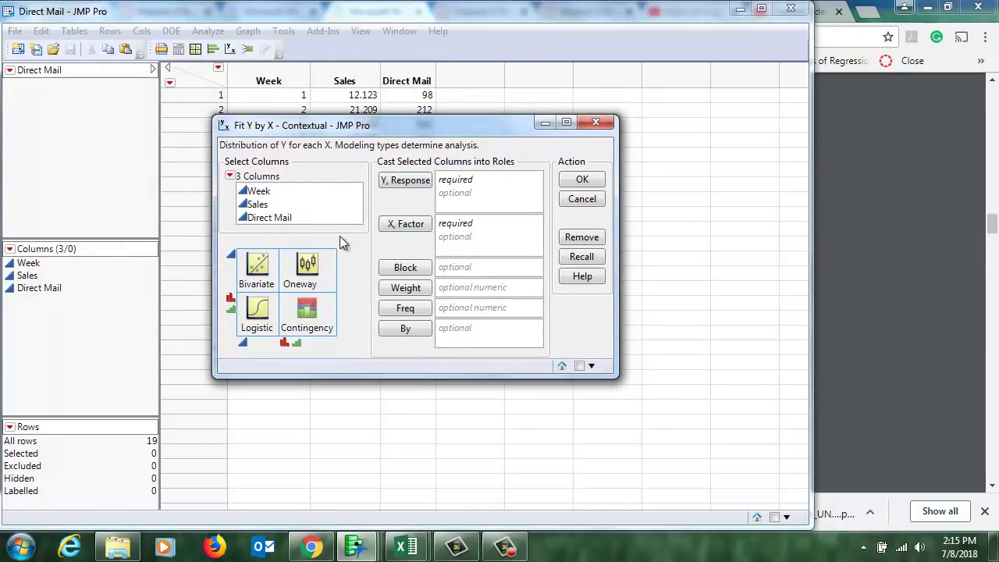
click(261, 205)
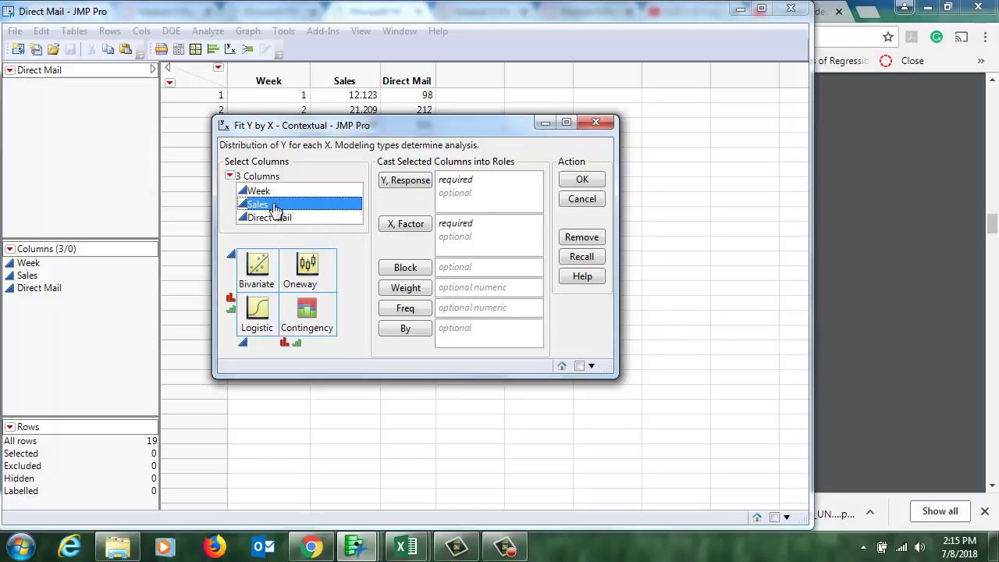
click(405, 184)
click(289, 220)
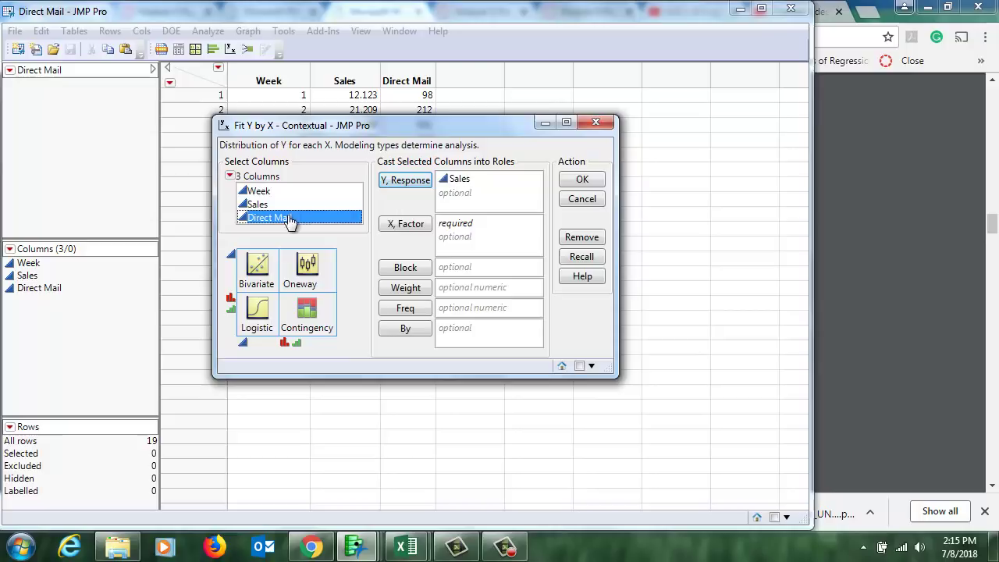
click(406, 224)
click(581, 181)
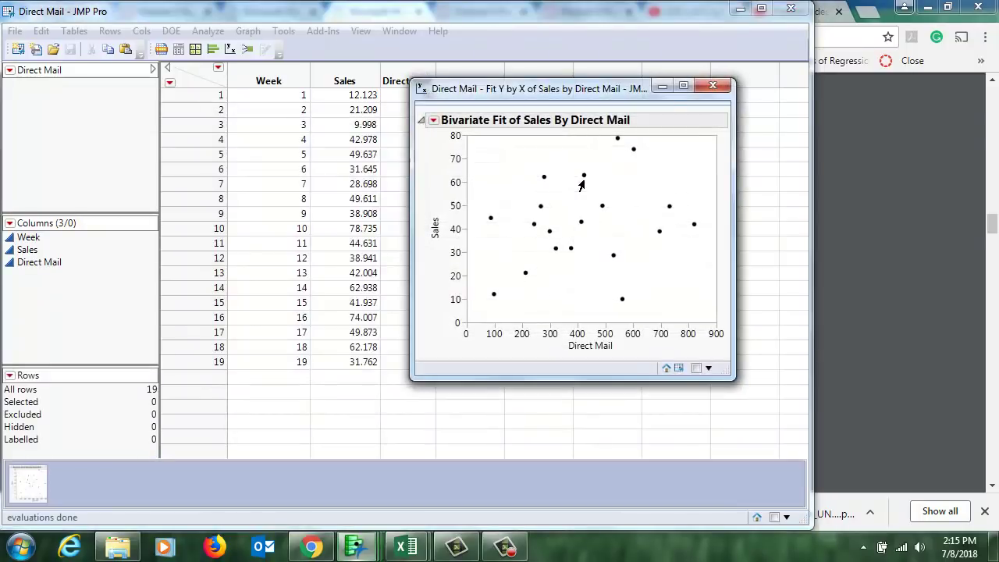
Step: Fit a straight line to the Sales by Direct Mail scatterplot, and close the report after reviewing it
click(434, 123)
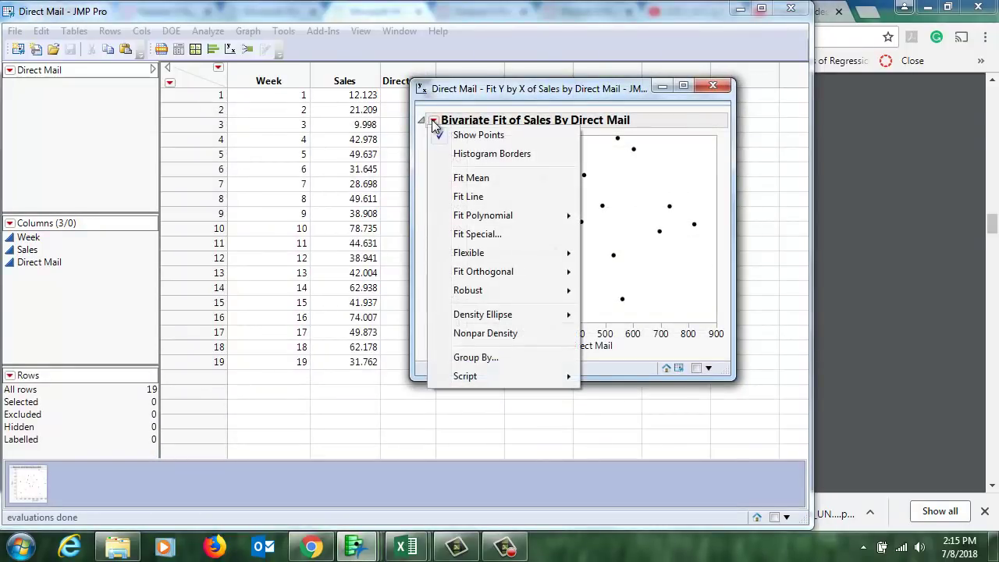
click(466, 197)
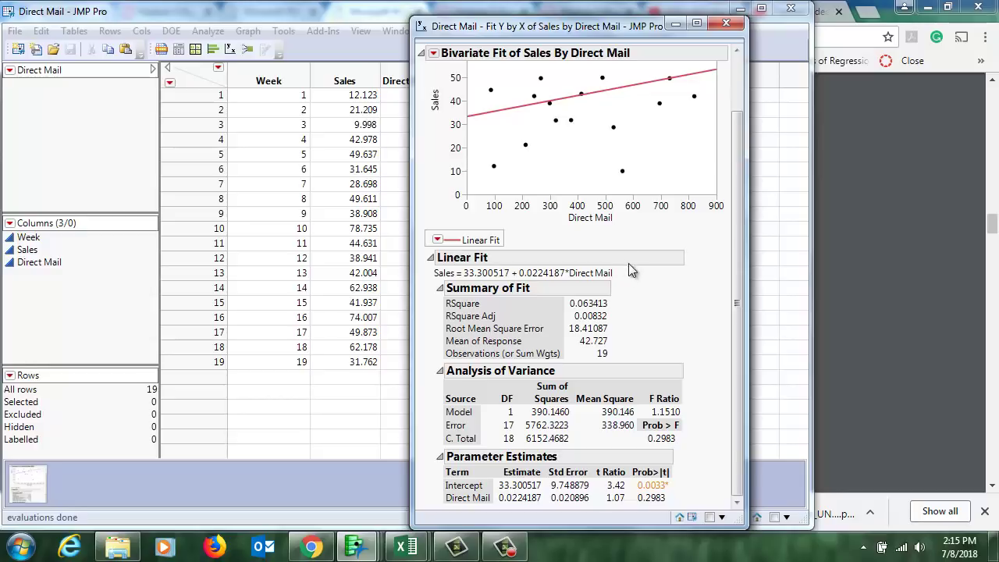
click(726, 22)
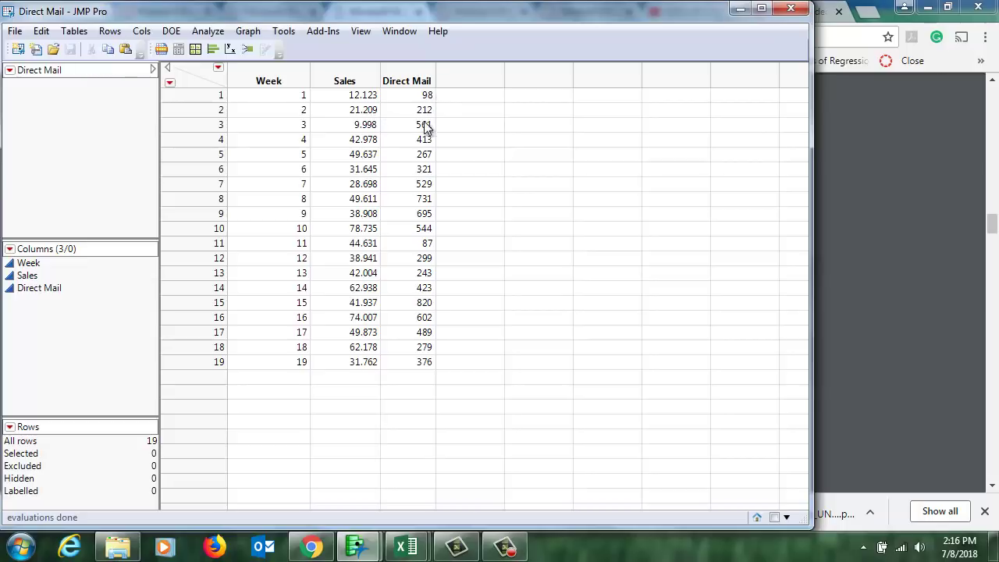
Step: Add a new column after Direct Mail and name it Lag1
double_click(467, 83)
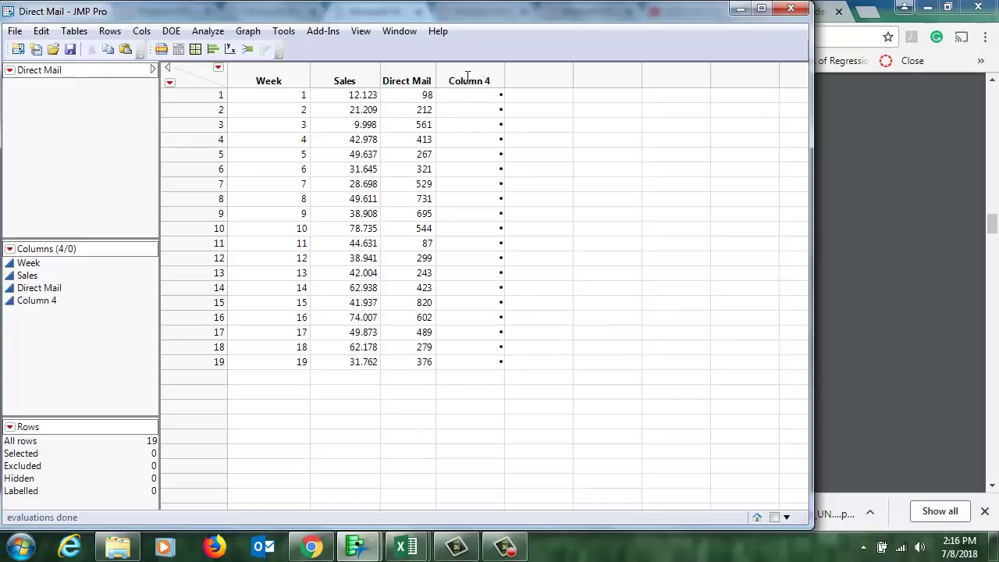
double_click(468, 76)
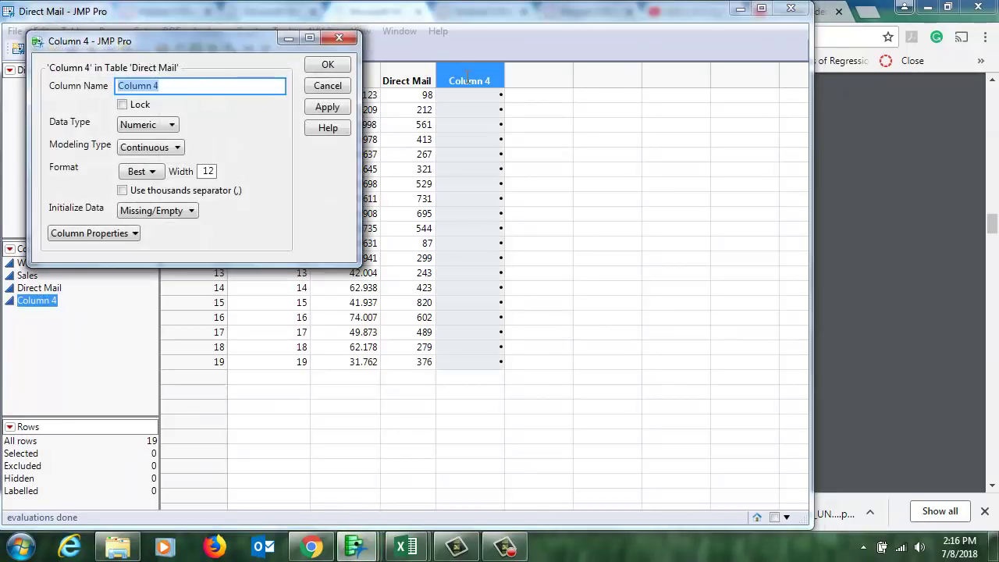
text(Lag1)
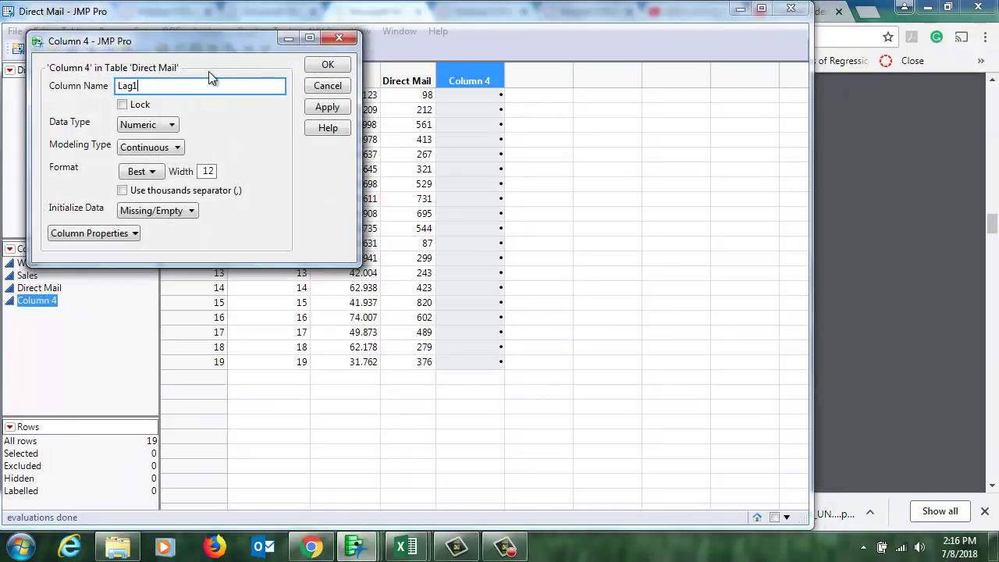
click(328, 65)
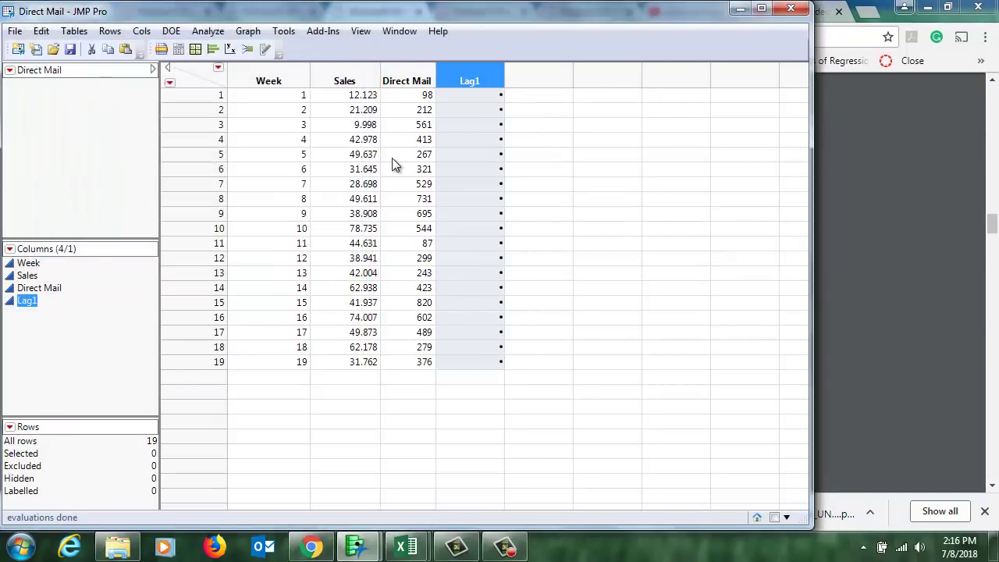
Step: Give the Lag1 column a formula using the Lag row function on Direct Mail with a lag of 1
right_click(472, 76)
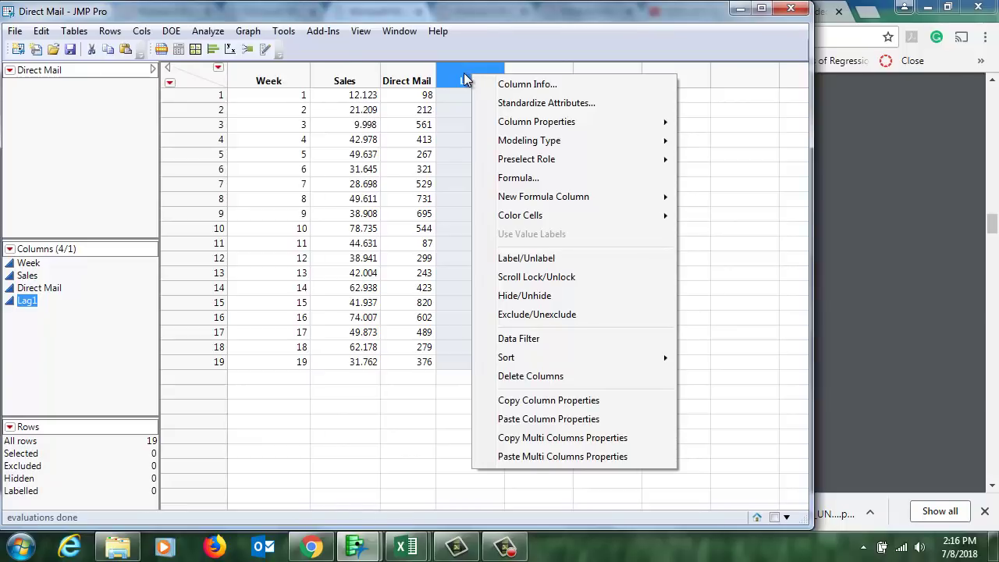
click(518, 178)
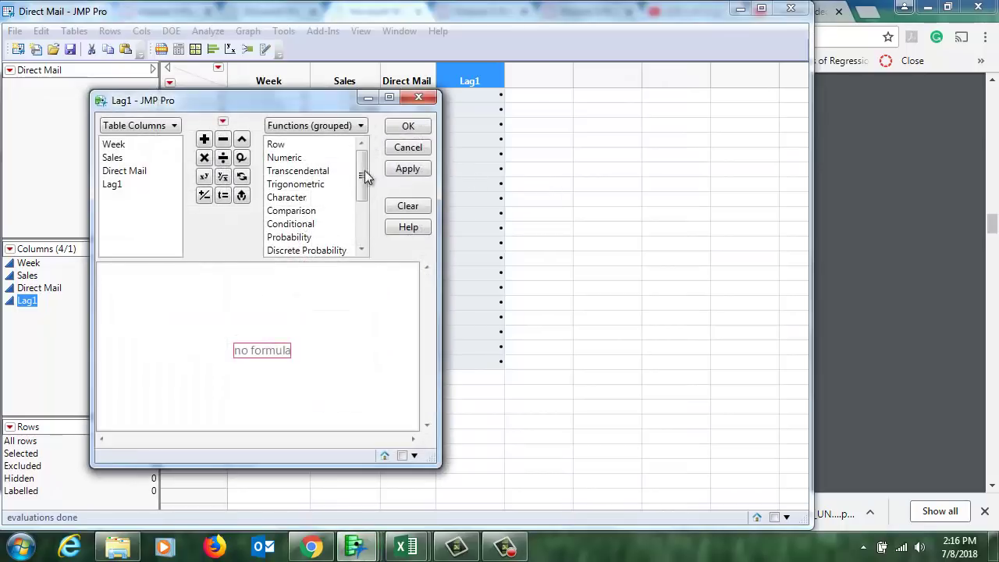
click(283, 146)
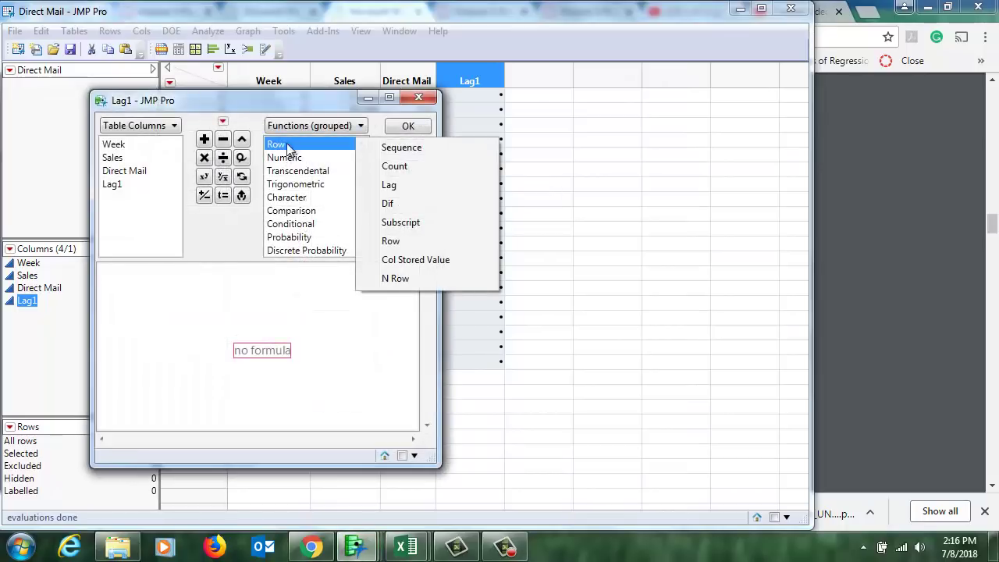
click(406, 186)
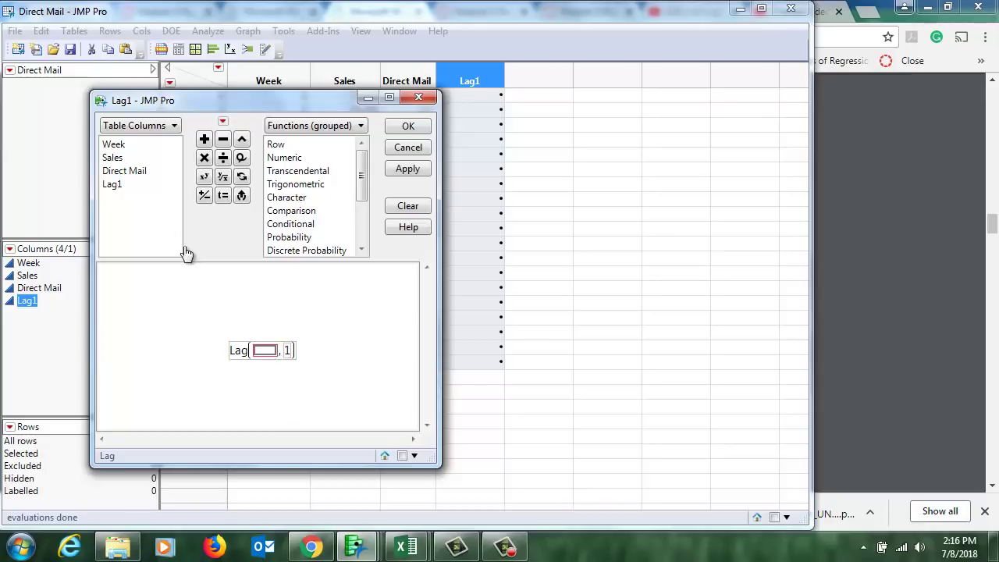
click(134, 172)
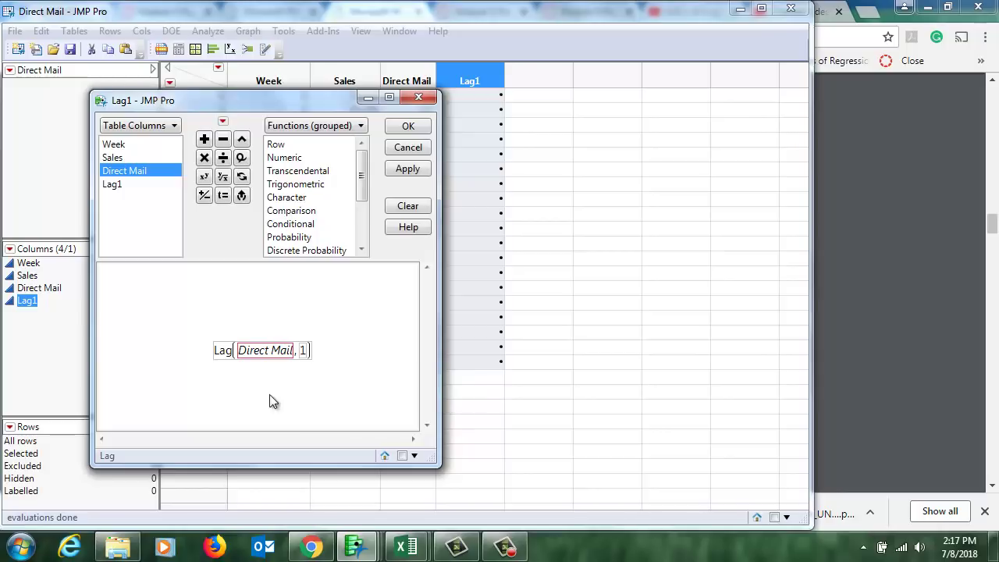
click(407, 171)
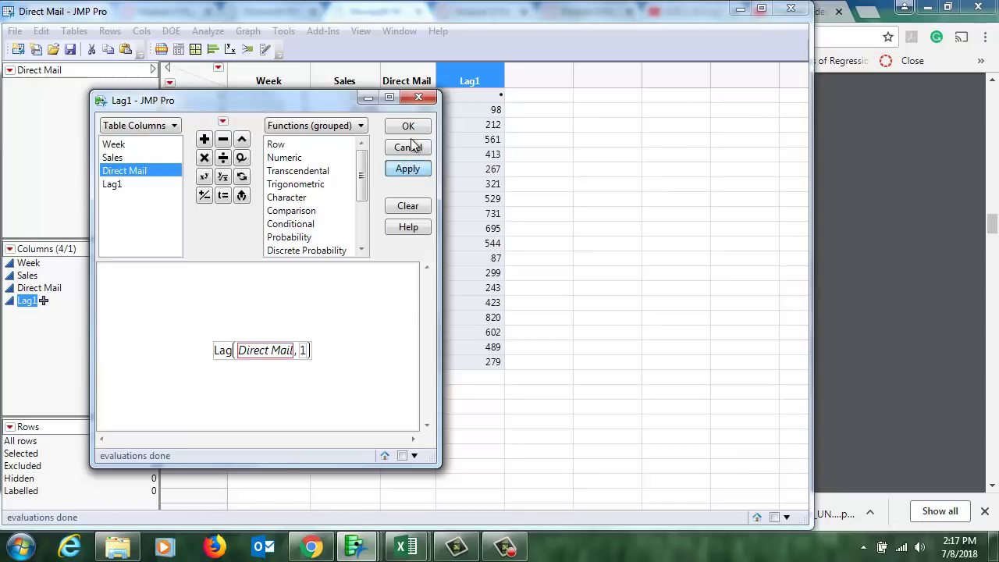
click(409, 128)
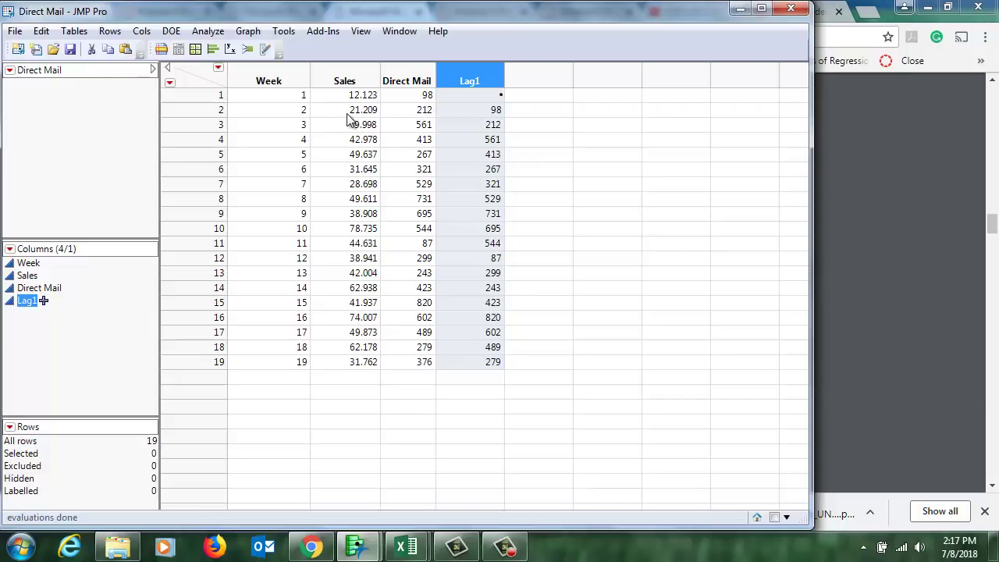
Step: Create a Fit Y by X analysis with Sales as the response and Lag1 as the factor
click(230, 48)
drag(208, 42, 251, 89)
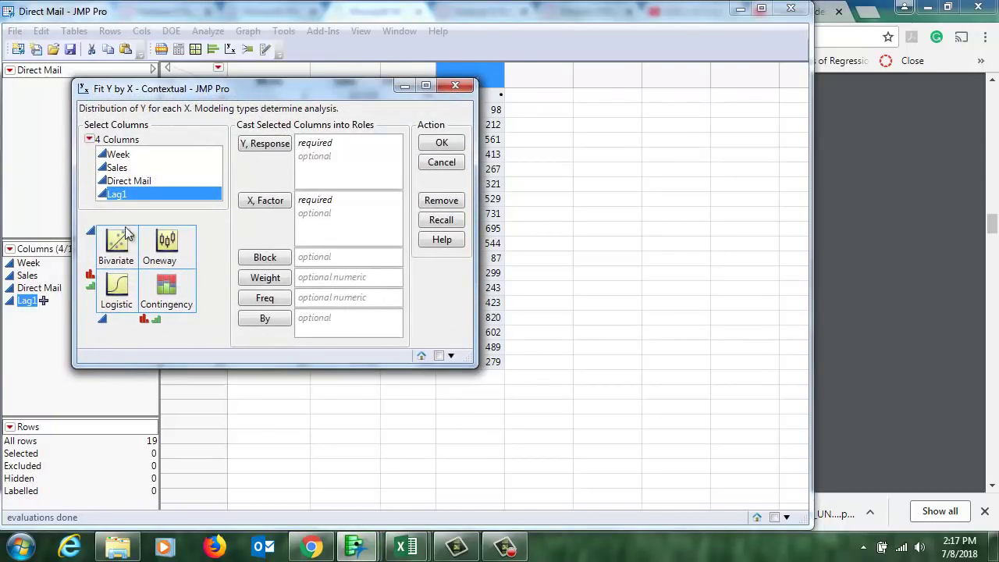
click(270, 201)
click(125, 167)
click(283, 144)
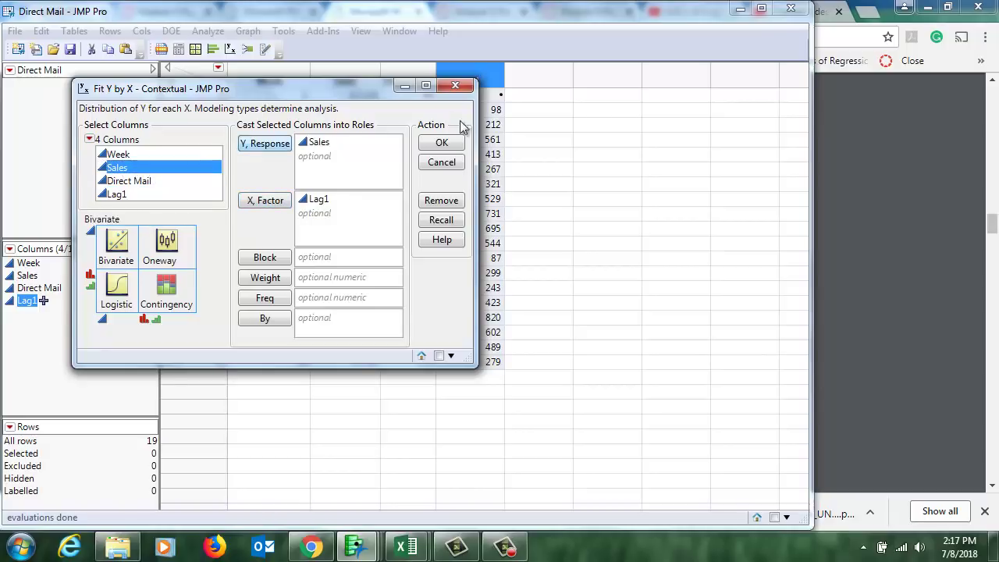
click(443, 146)
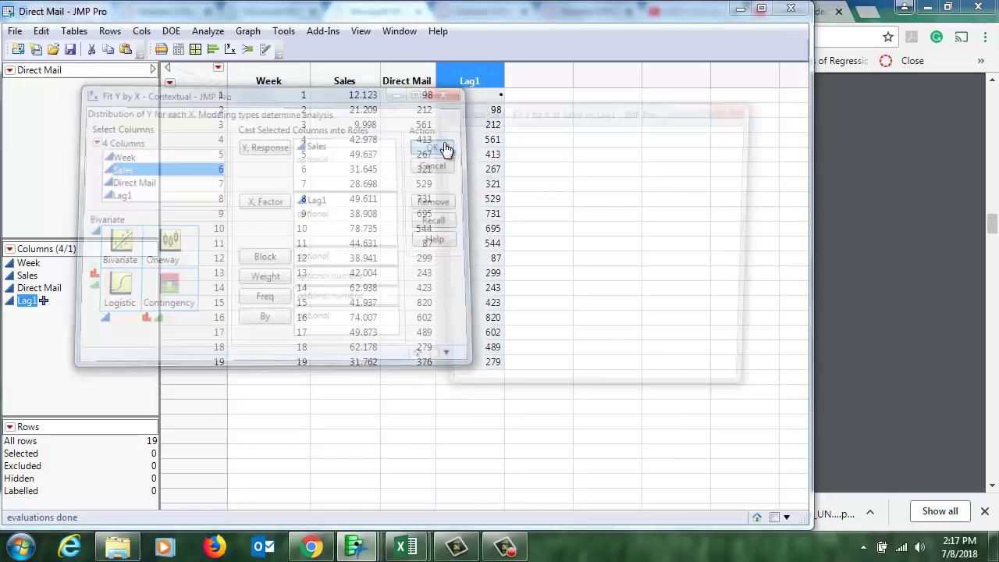
Step: Fit a straight line to the Sales by Lag1 scatterplot and review the plot and fit statistics
drag(495, 113, 325, 113)
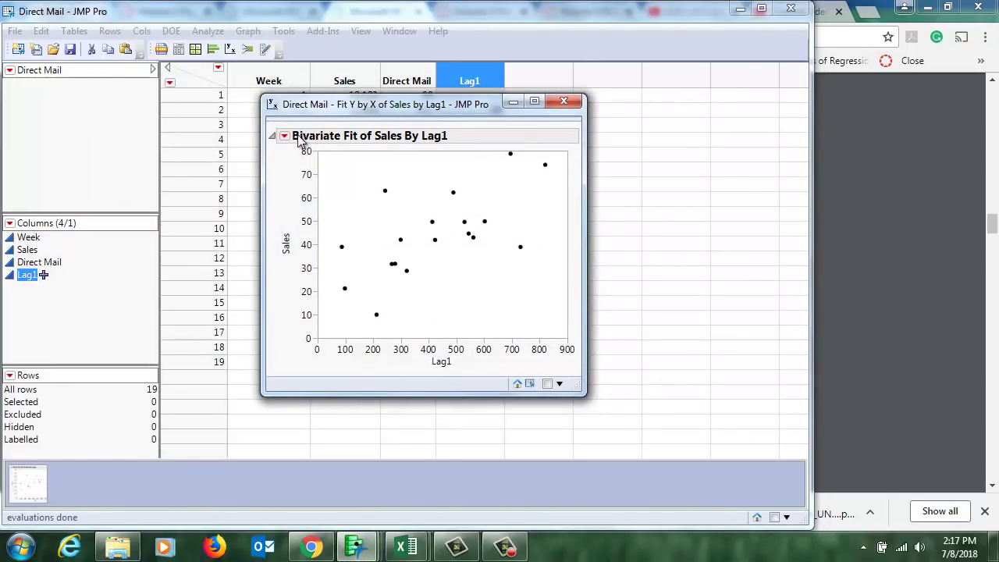
click(285, 136)
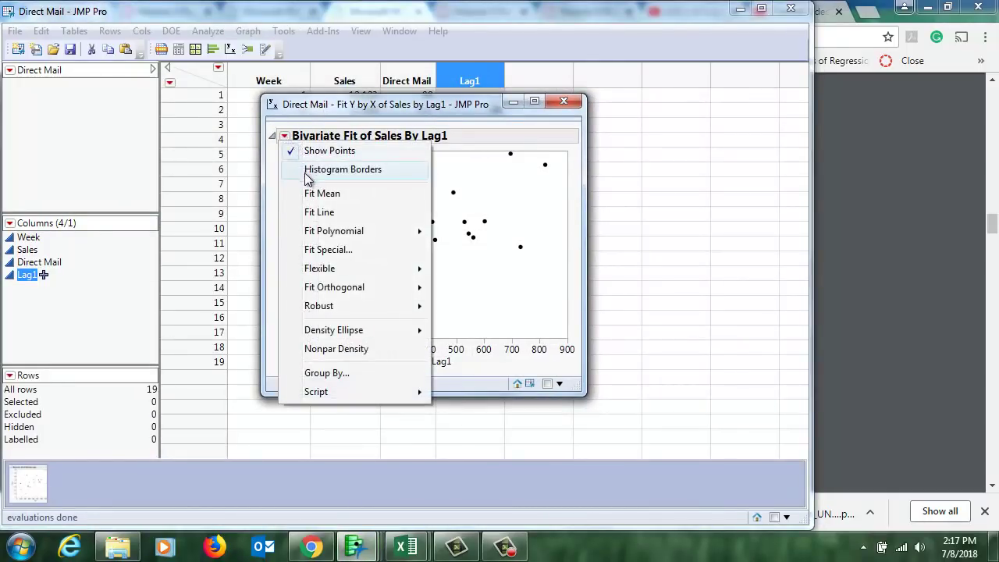
click(317, 212)
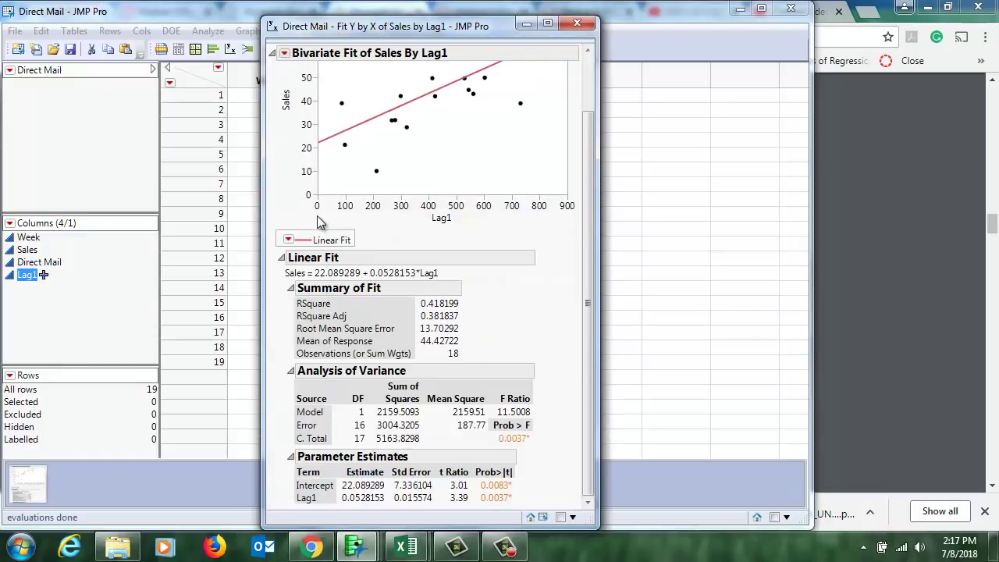
scroll(453, 225, up, 2)
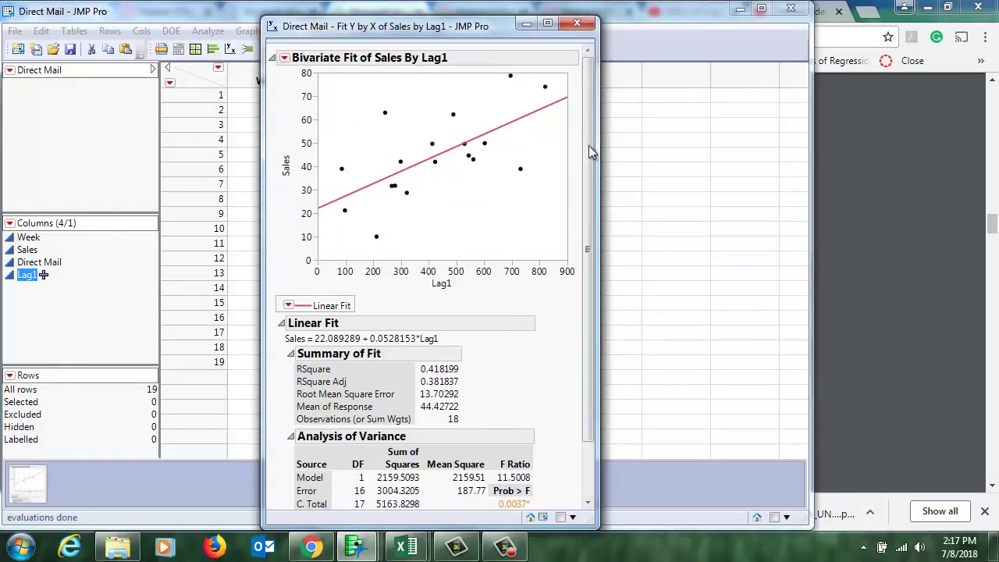
drag(589, 159, 593, 234)
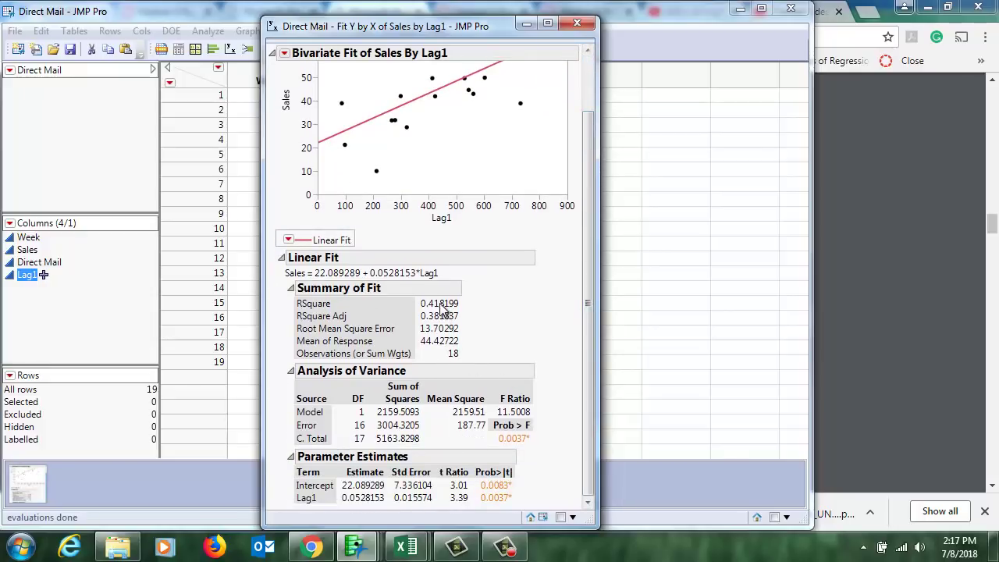
mouse_move(441, 312)
drag(305, 30, 378, 19)
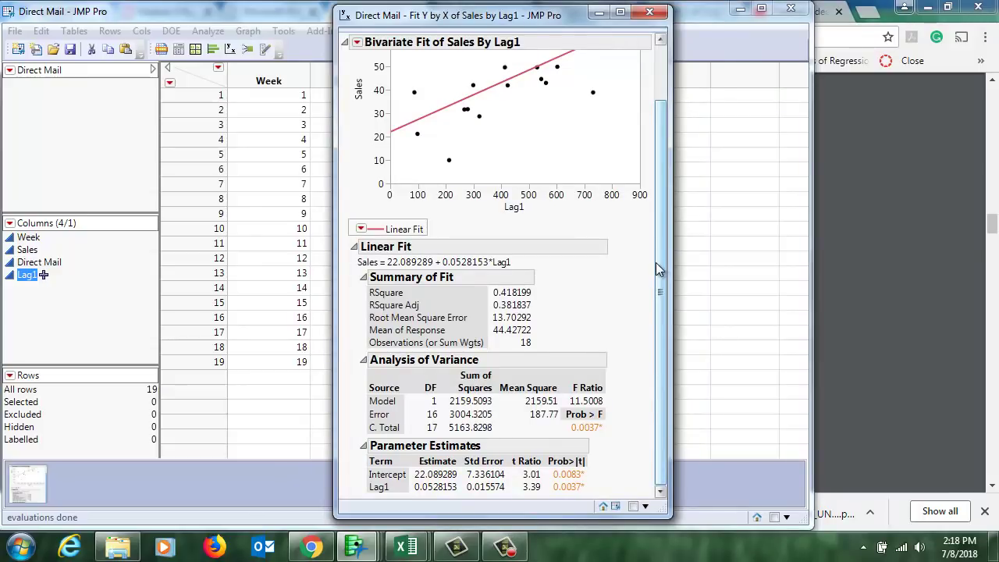
Step: Save the linear fit's predicted values and its mean and individual confidence limit formulas to the data table
click(361, 231)
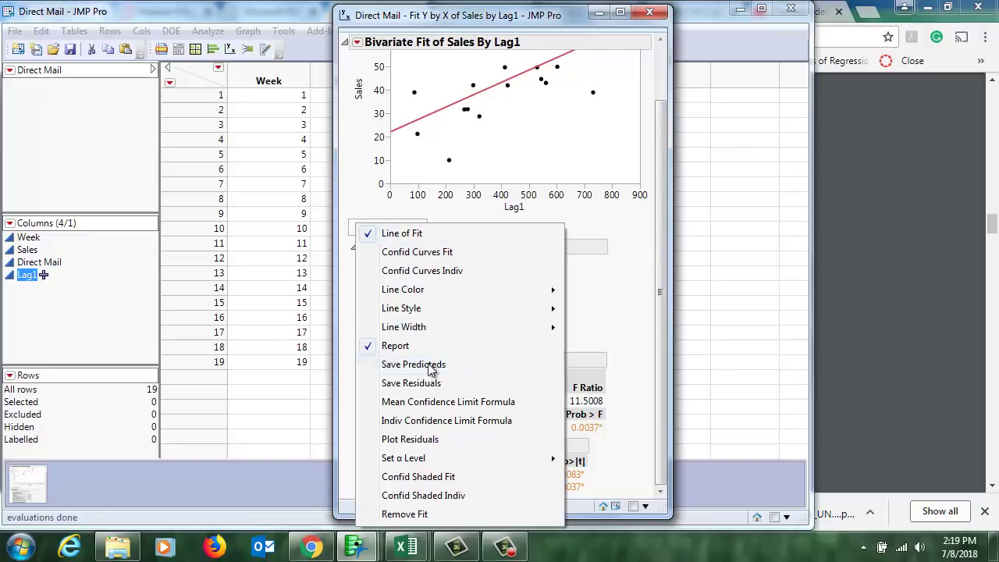
click(414, 364)
click(353, 247)
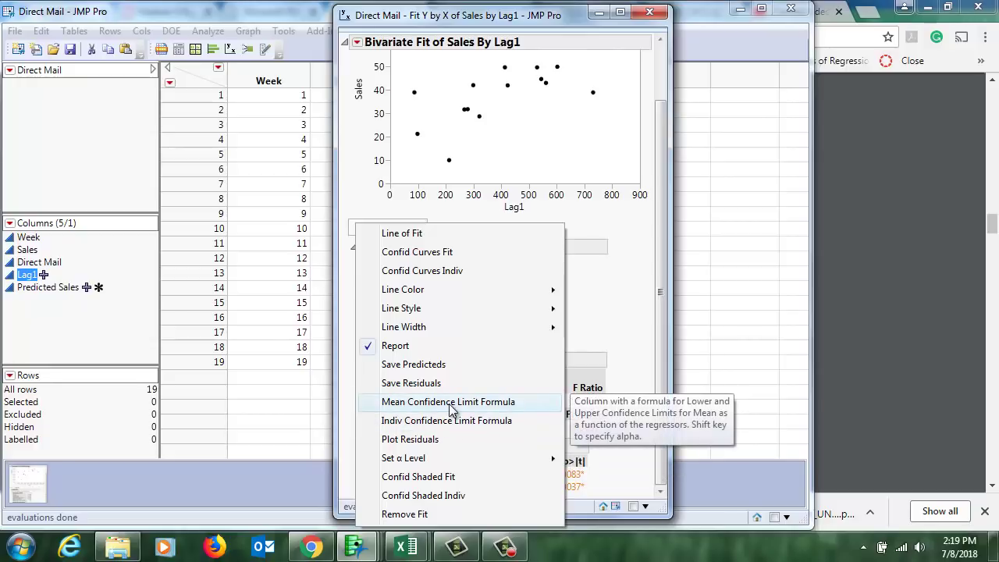
click(451, 402)
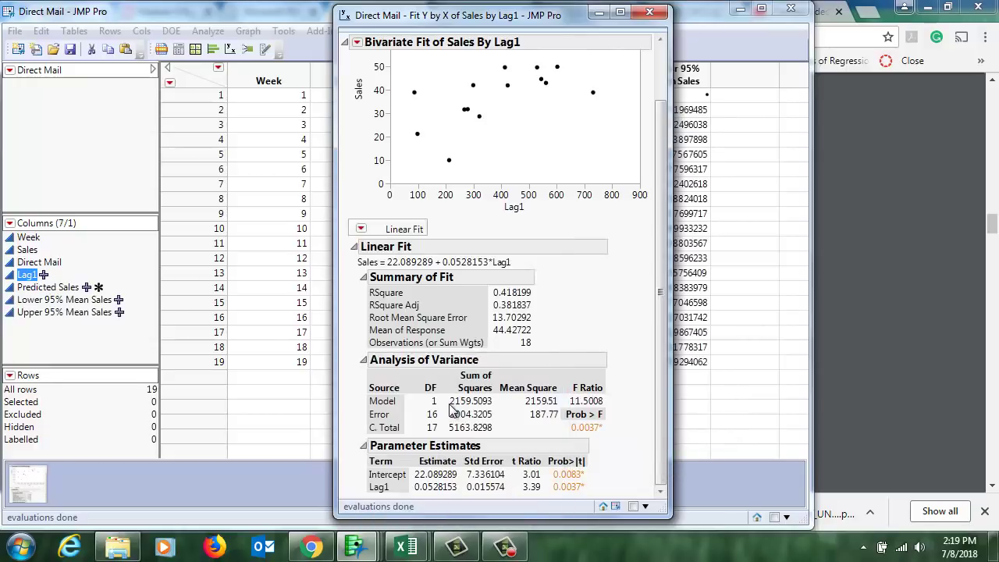
click(361, 228)
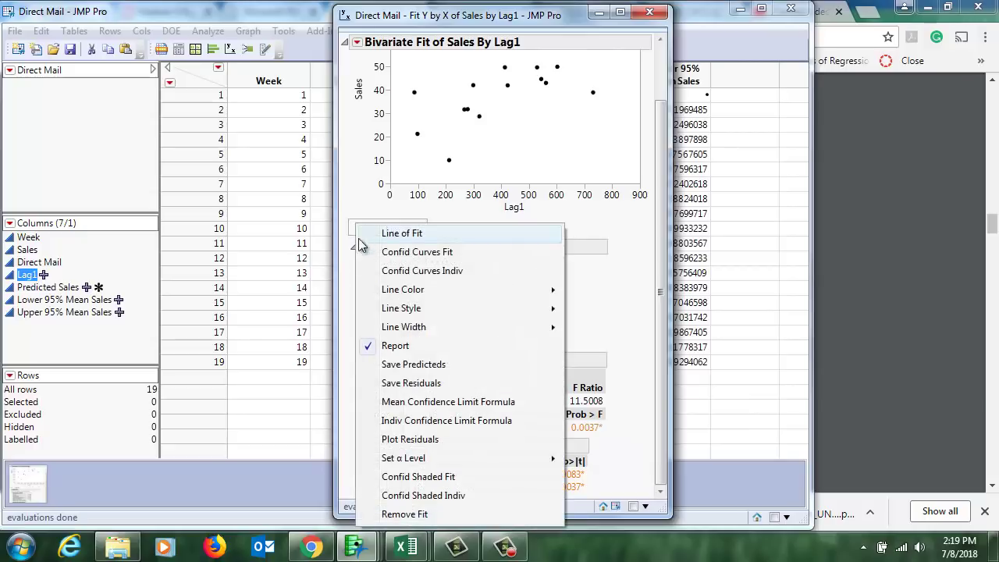
click(433, 422)
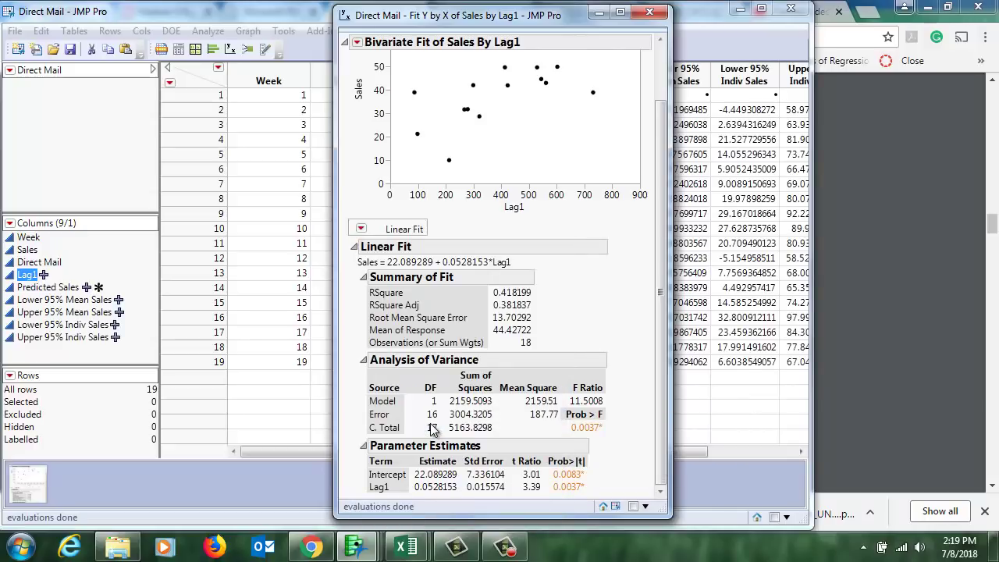
Step: Bring the data table forward, widened to show all the saved columns, and select the Predicted Sales column
click(787, 507)
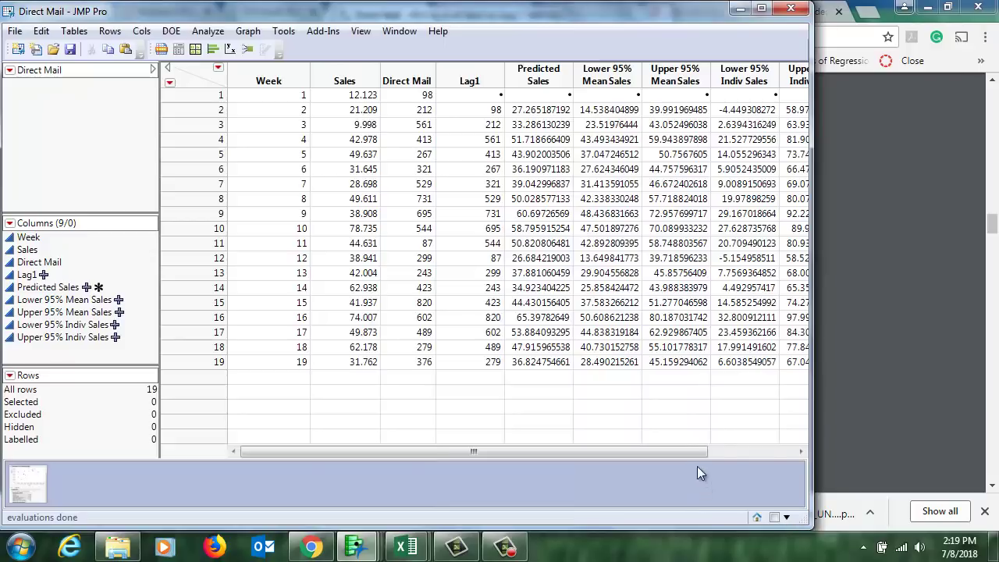
drag(813, 463, 978, 470)
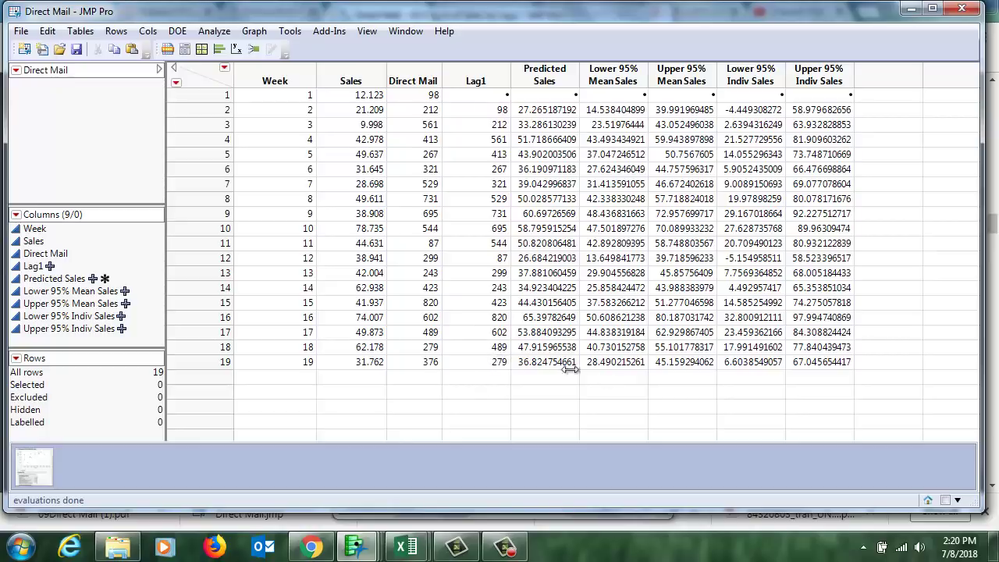
click(544, 72)
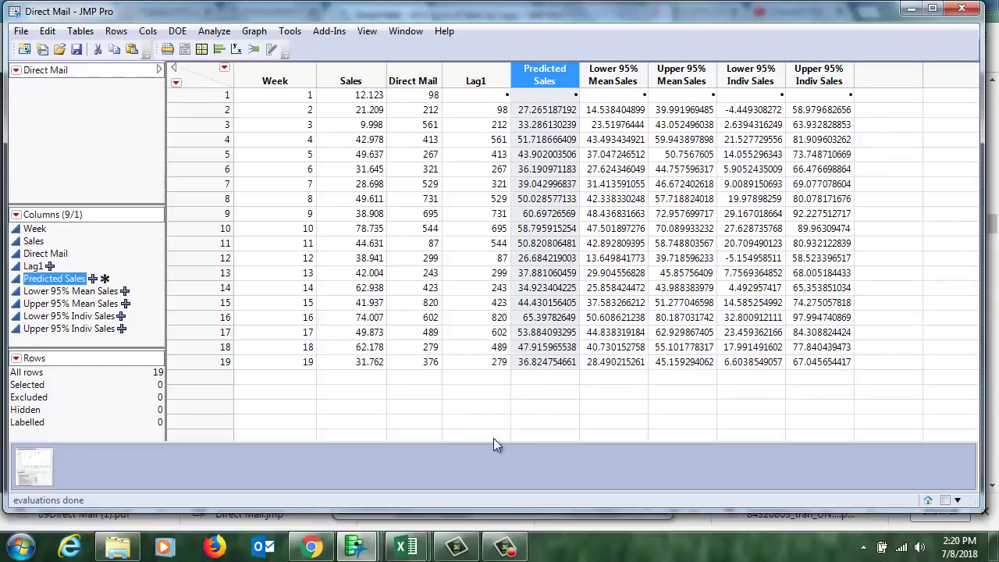
Step: Add a row after week 19 with a Direct Mail value of 400 and check its lagged value and confidence limit
click(419, 377)
text(400)
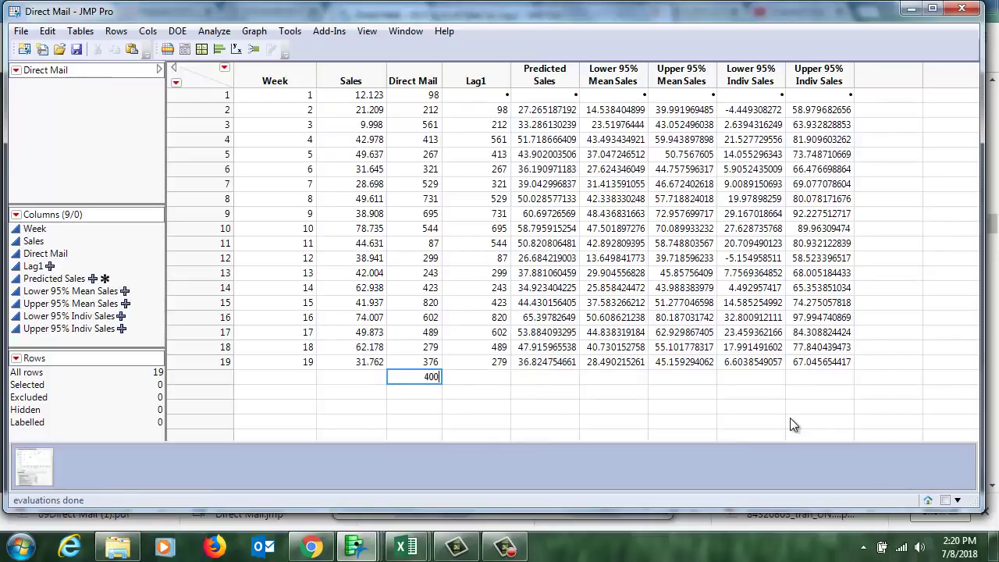
key(Tab)
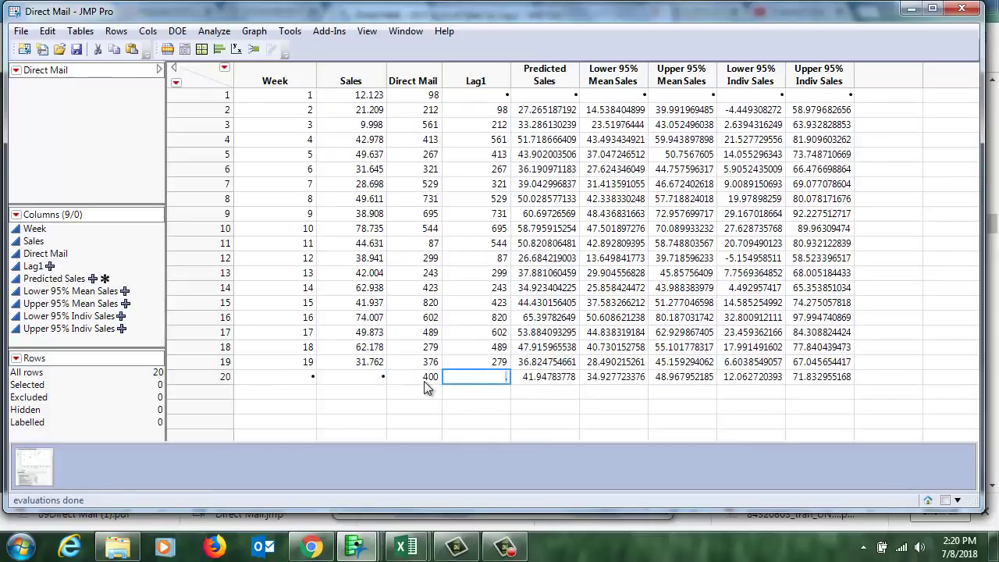
click(591, 378)
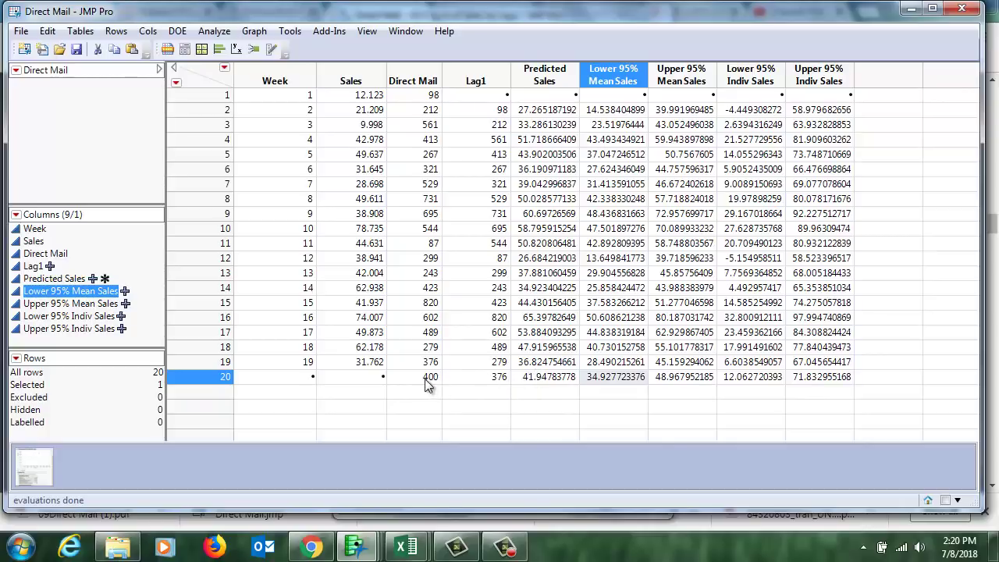
click(493, 378)
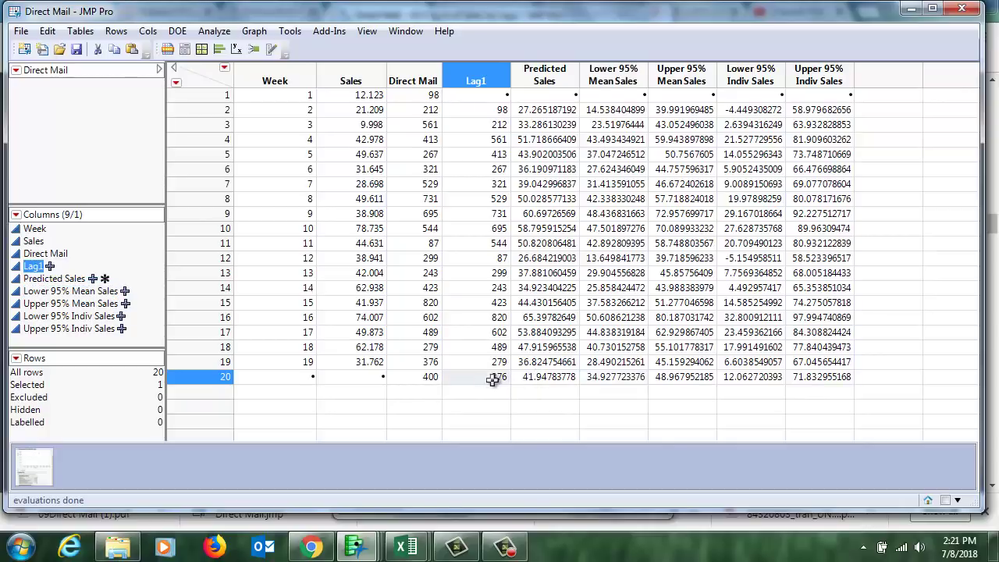
Step: Add a further row below with a Direct Mail value of 1 so the 400 mailing carries into its Lag1
click(437, 390)
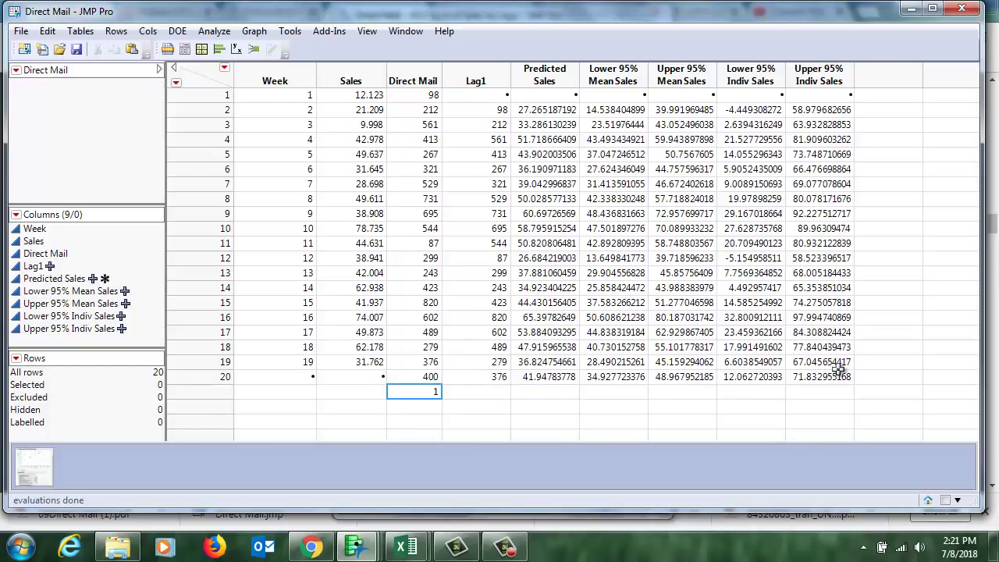
key(Return)
click(657, 394)
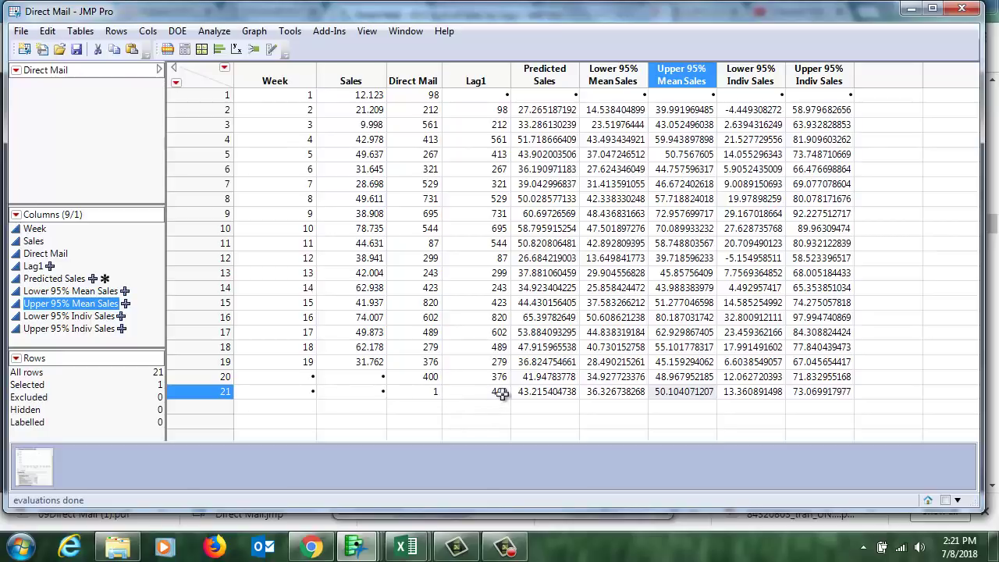
Step: Examine the predicted sales in row 21 together with its mean and individual 95% confidence limits
click(547, 392)
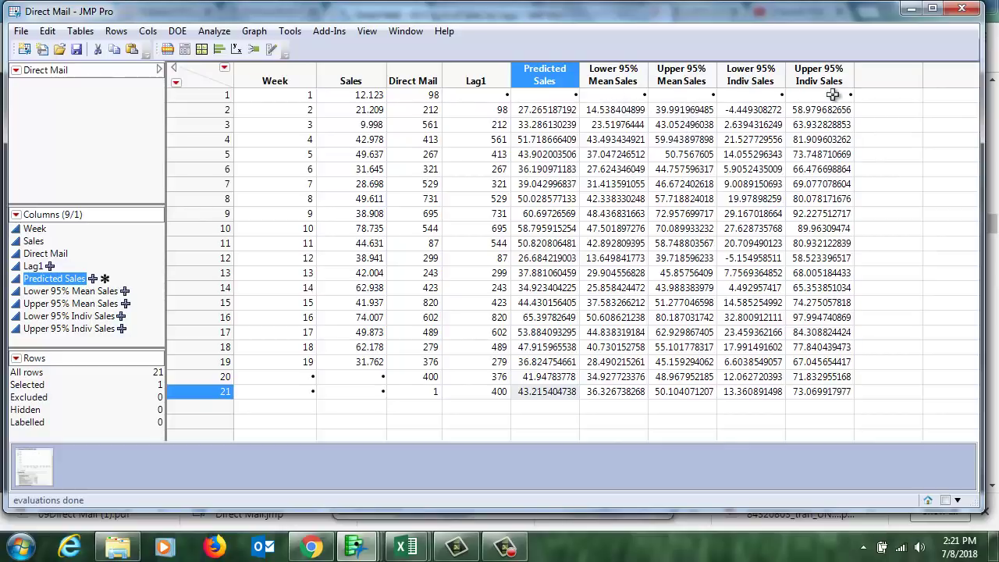
click(617, 391)
click(681, 391)
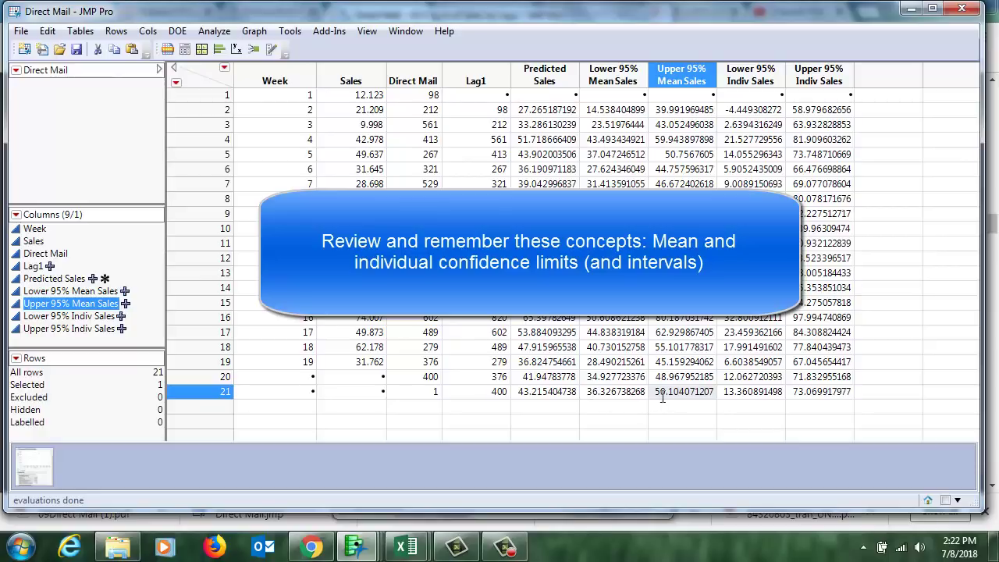
click(816, 82)
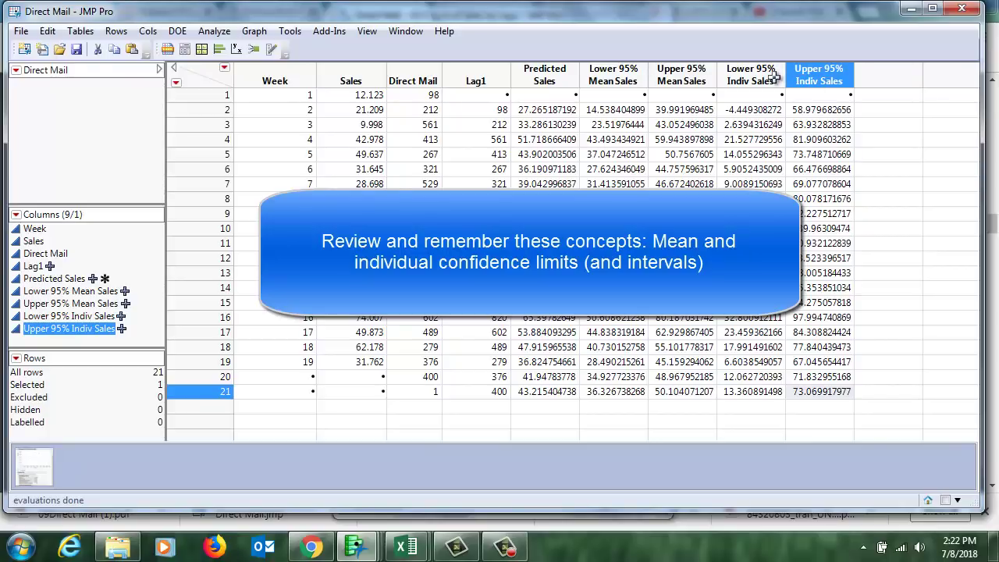
click(541, 391)
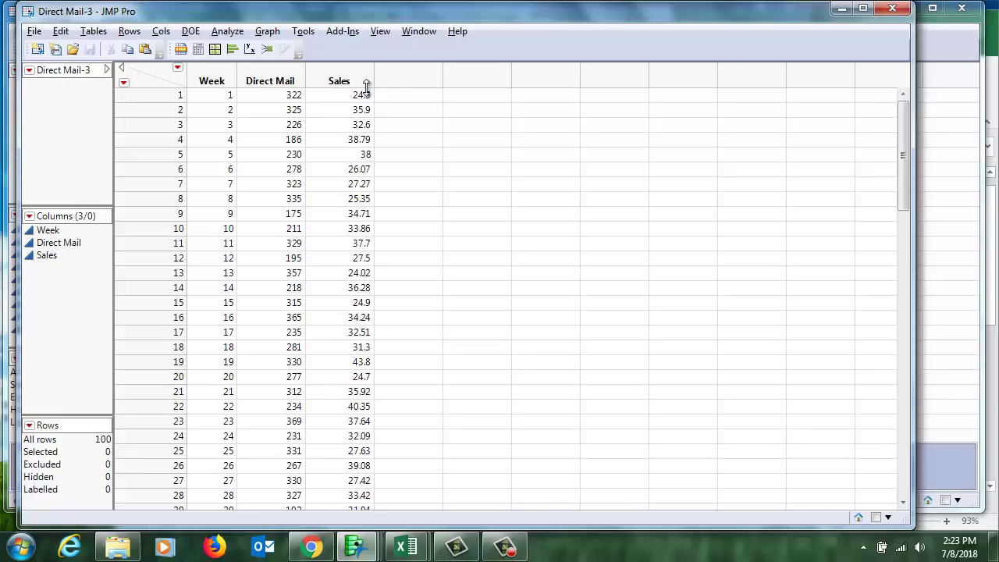
Step: Create a Fit Y by X analysis of the Direct Mail-3 table with Sales as the response and Direct Mail as the factor
click(250, 49)
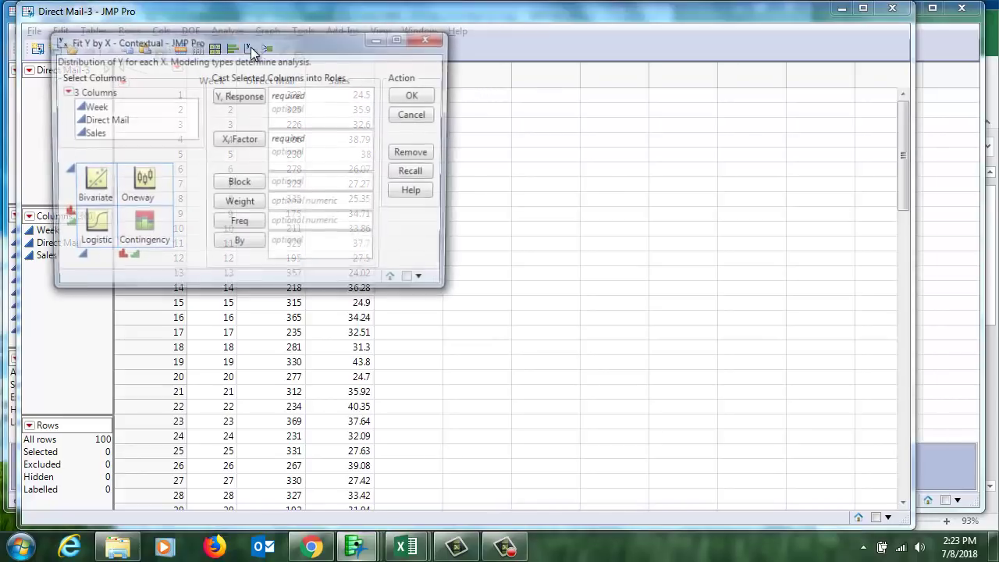
drag(250, 26, 420, 75)
click(284, 150)
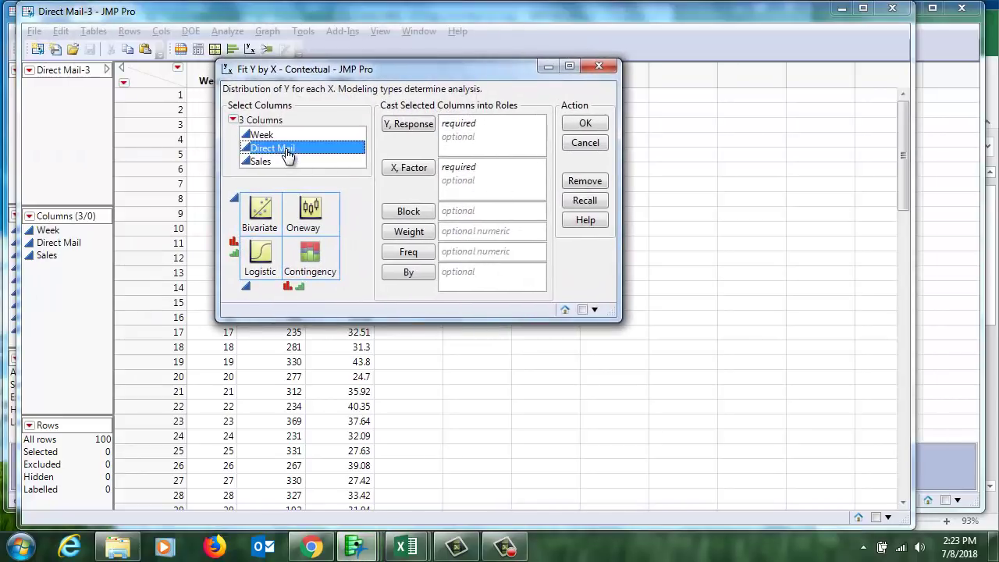
click(411, 168)
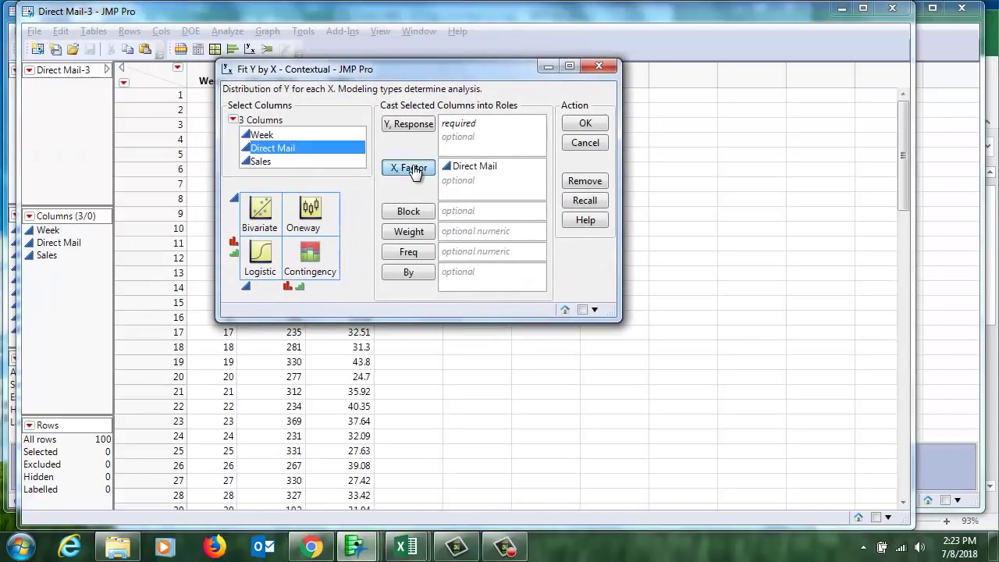
click(282, 161)
click(412, 125)
click(585, 125)
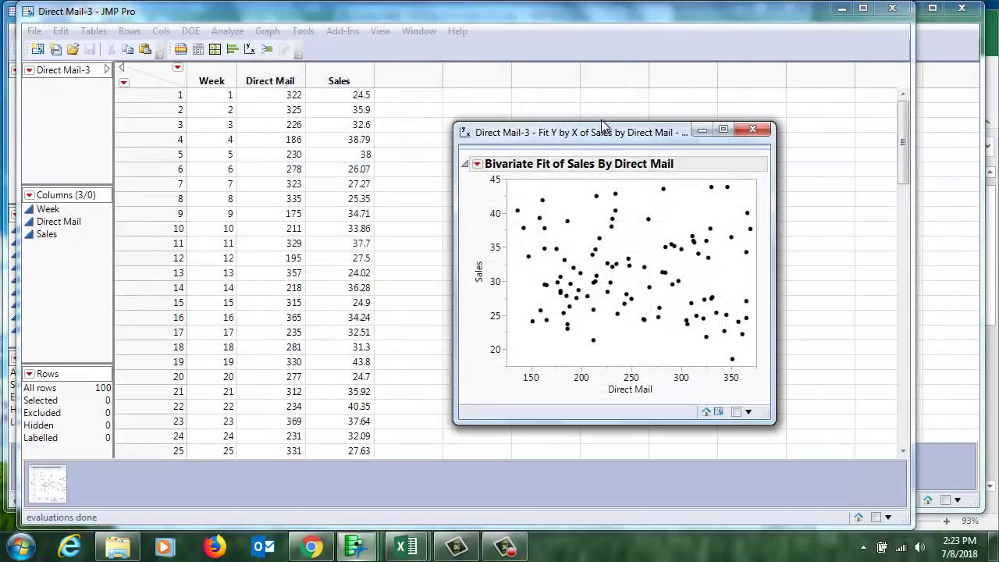
Step: Fit a straight line to the Sales by Direct Mail scatterplot, review its significance, and close the report
click(477, 164)
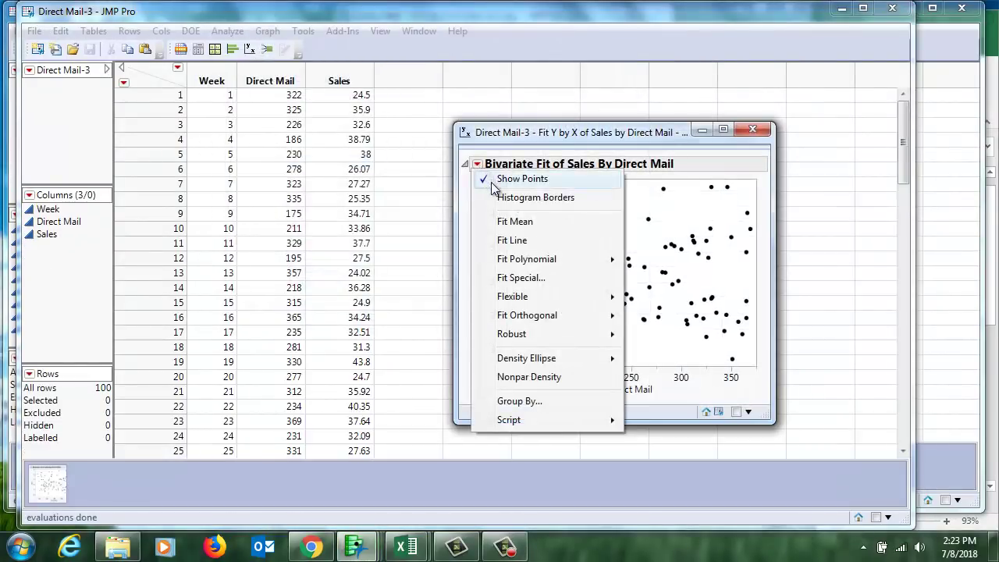
click(518, 178)
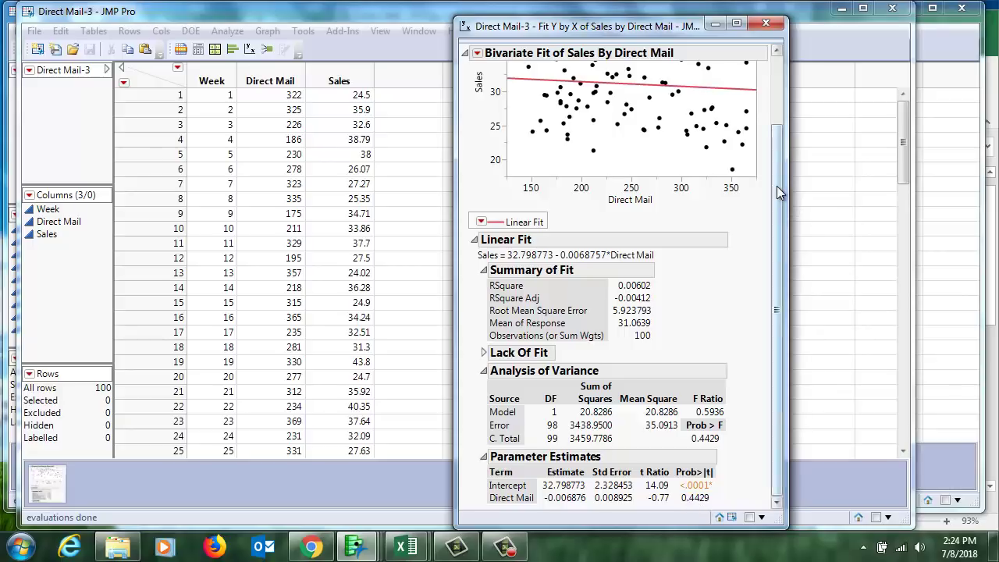
drag(776, 186, 776, 128)
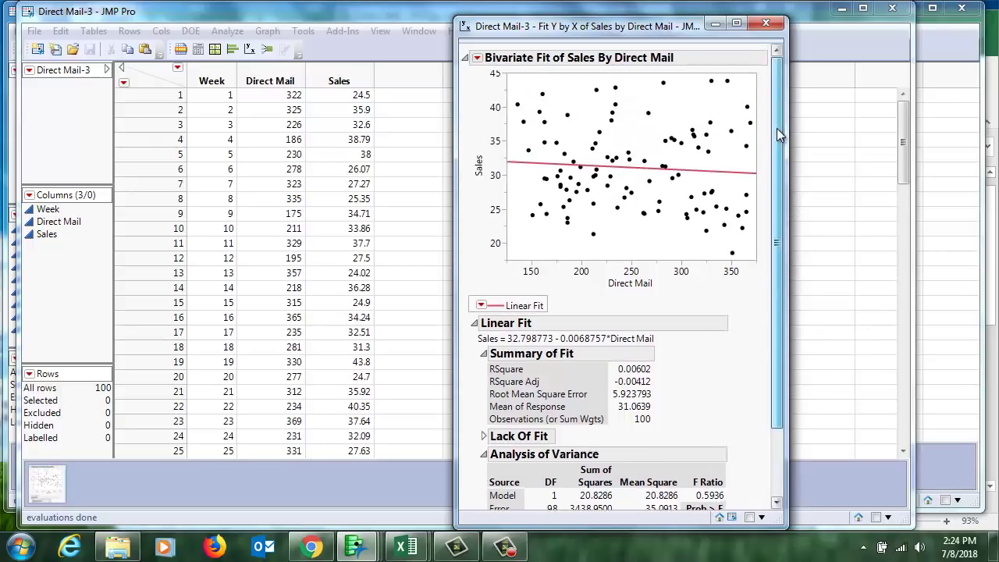
click(766, 23)
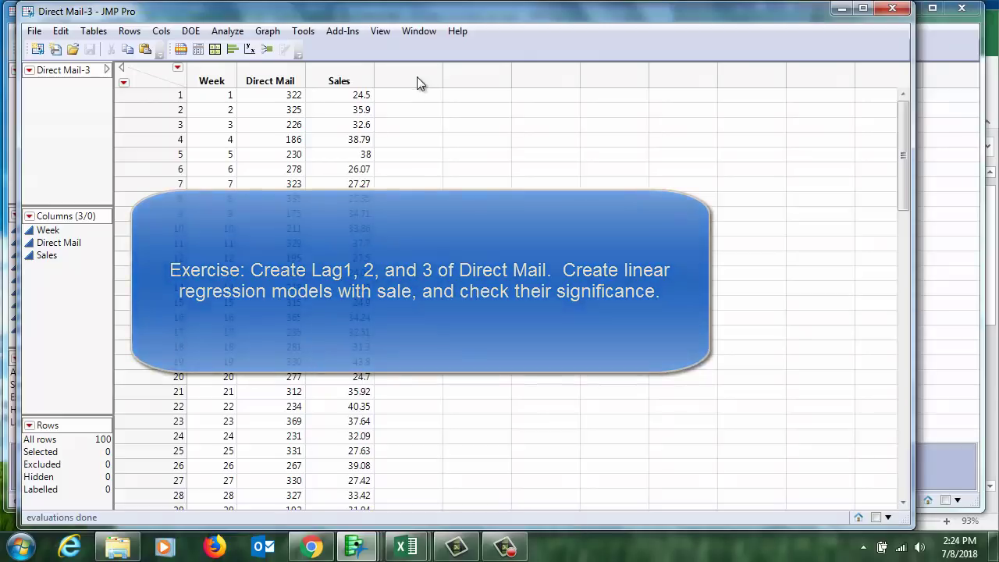
Step: Add a new column named Lag3 after Sales in the Direct Mail-3 table
double_click(417, 78)
double_click(417, 81)
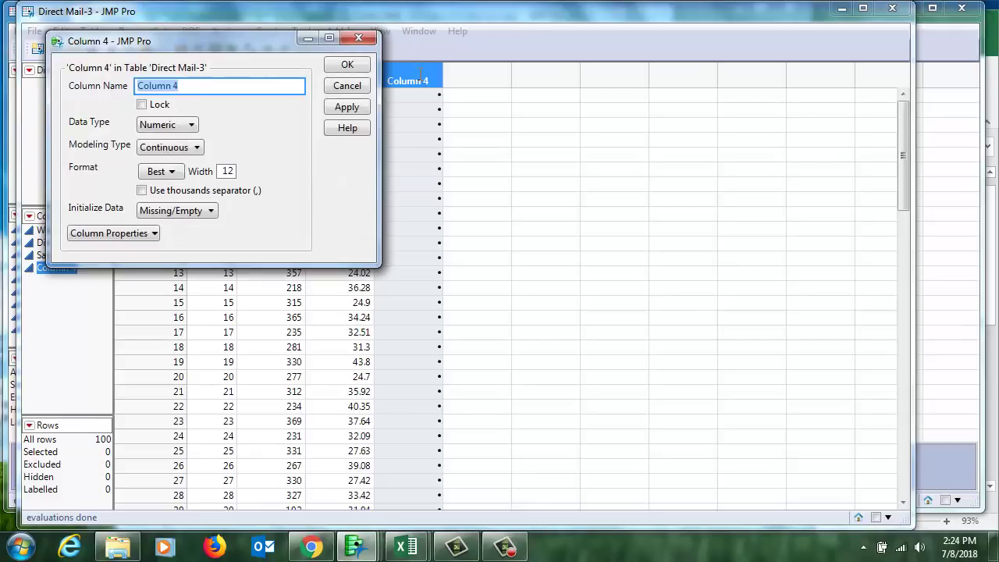
text(Lag3)
key(Return)
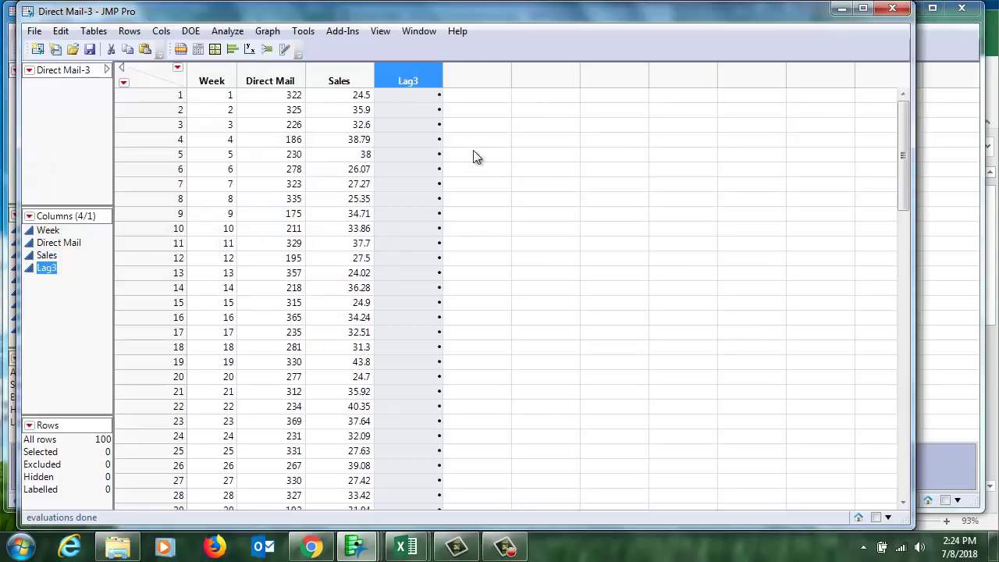
Step: Start a formula for the Lag3 column using the Lag row function on Direct Mail
right_click(409, 70)
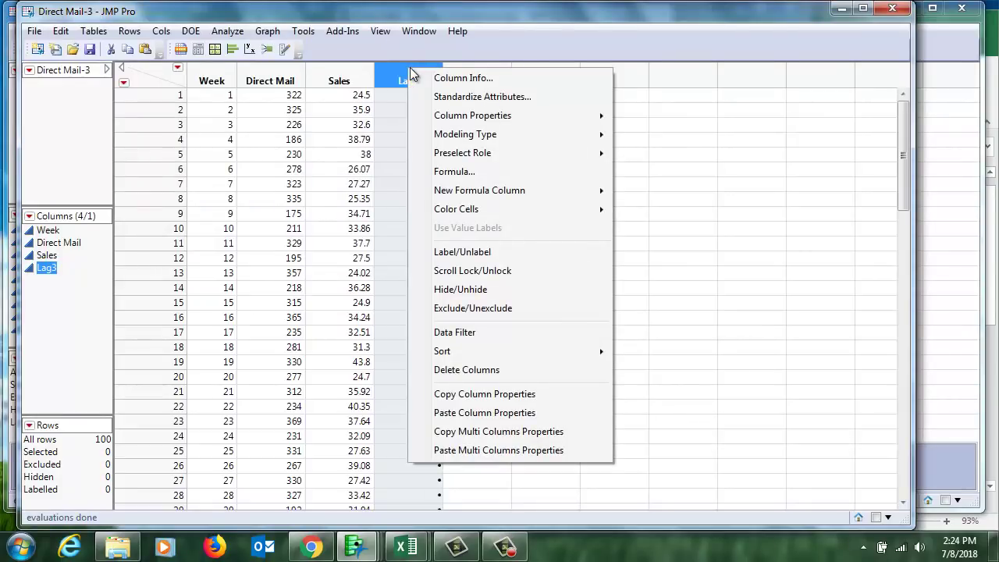
click(467, 170)
drag(394, 148, 414, 85)
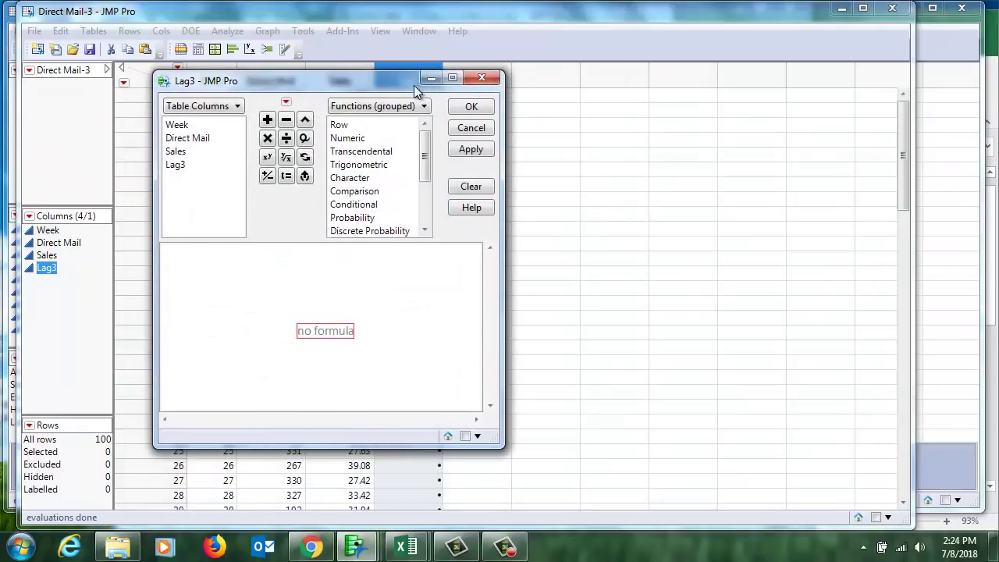
click(377, 126)
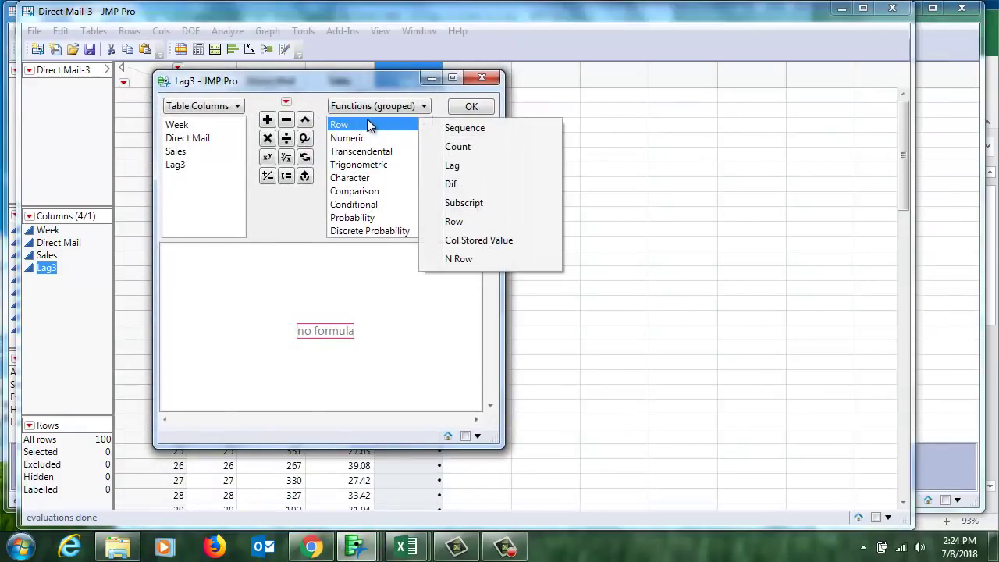
click(464, 166)
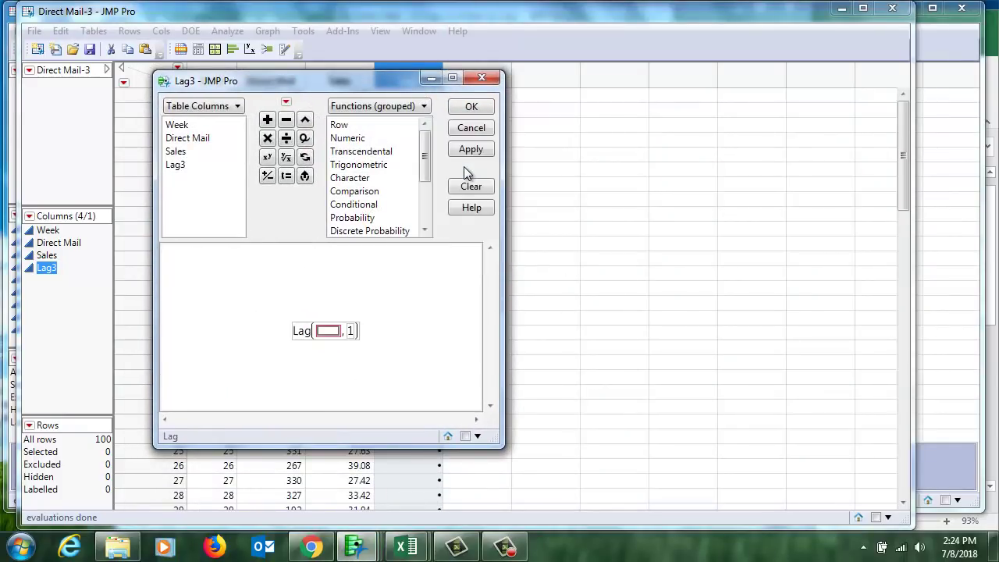
click(200, 142)
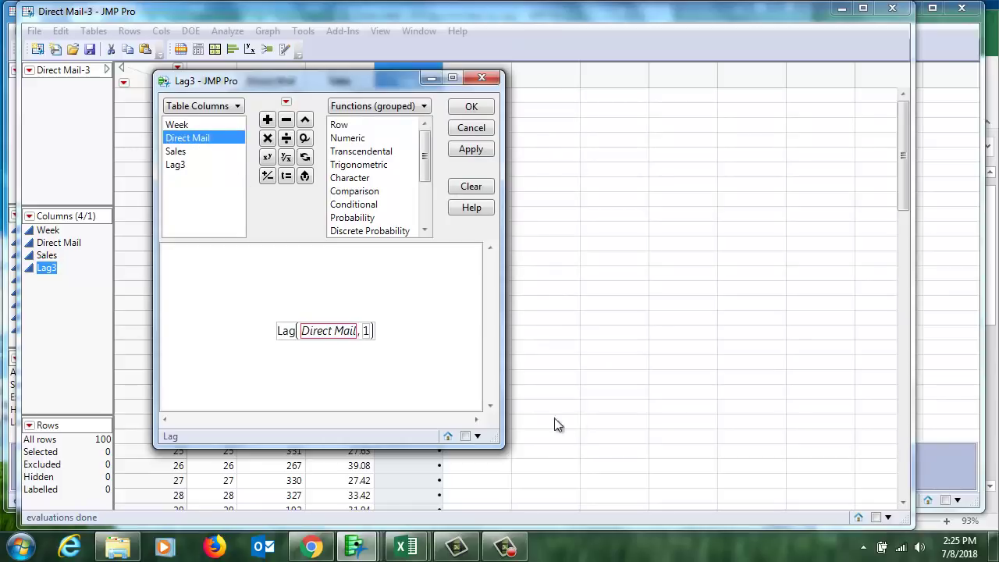
Step: Set the lag in the formula to 3 and apply it to the Lag3 column
click(366, 331)
click(366, 330)
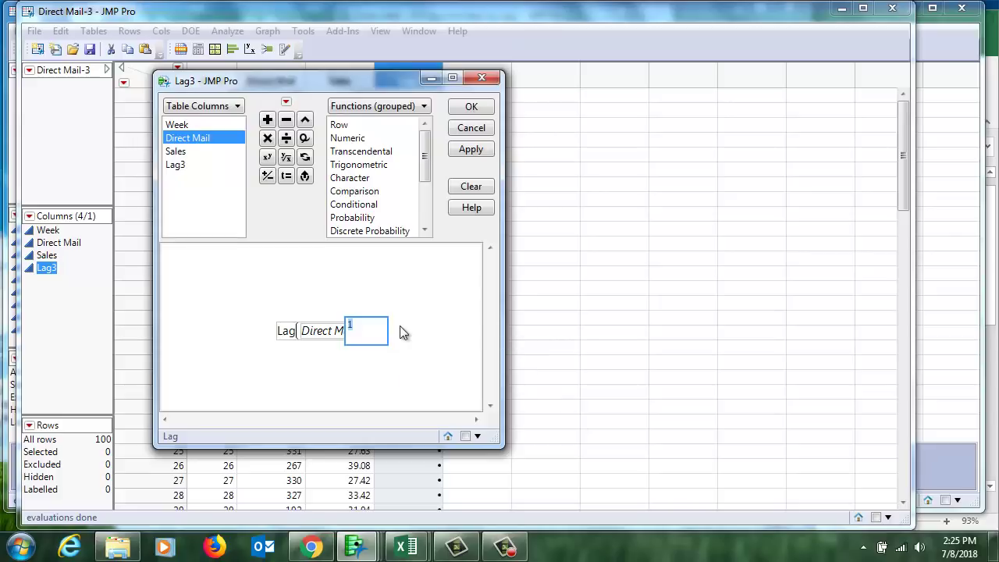
text(3)
click(432, 342)
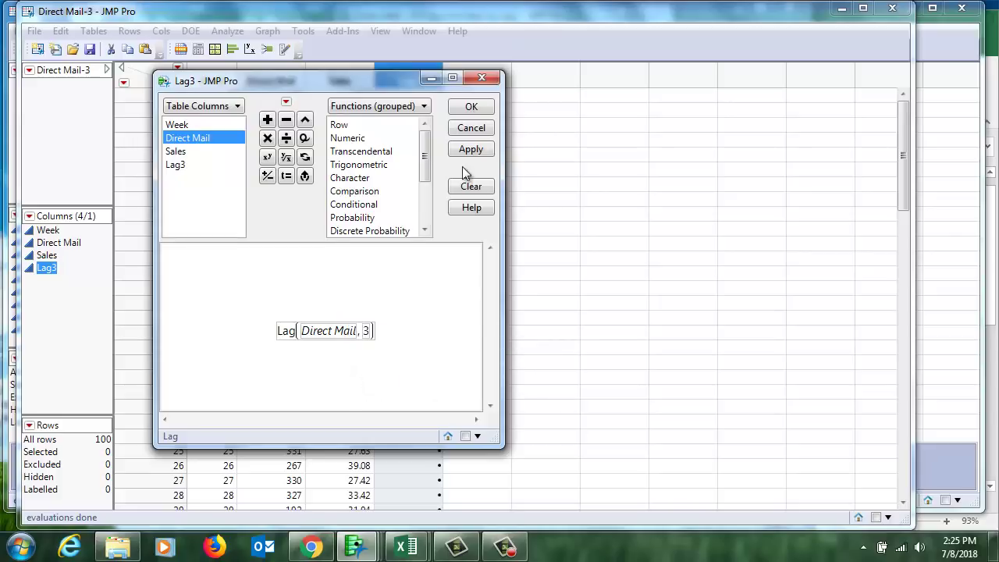
click(475, 151)
click(475, 106)
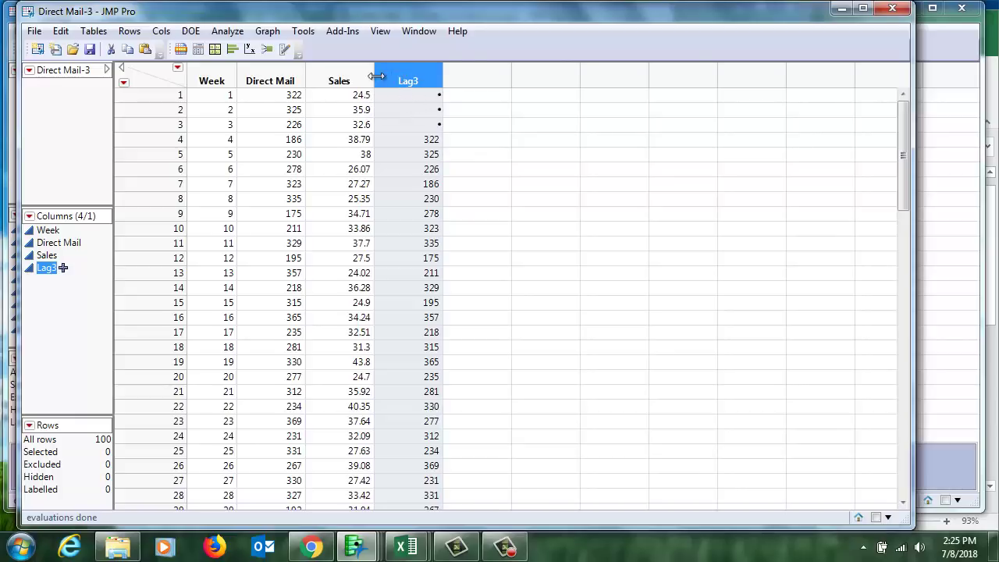
Step: Create a Fit Y by X analysis with Sales as the response and Lag3 as the factor
click(250, 50)
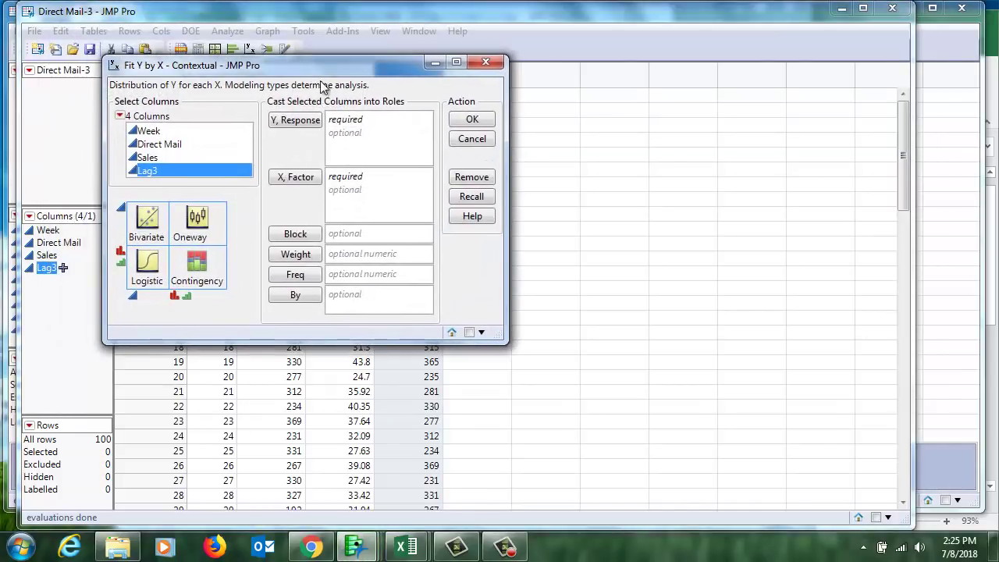
click(288, 178)
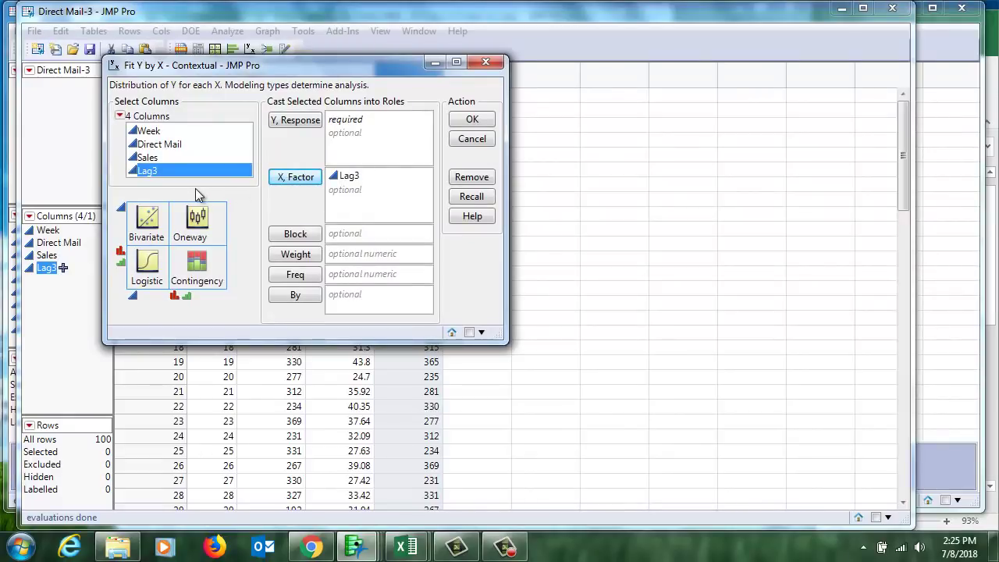
click(148, 157)
click(304, 121)
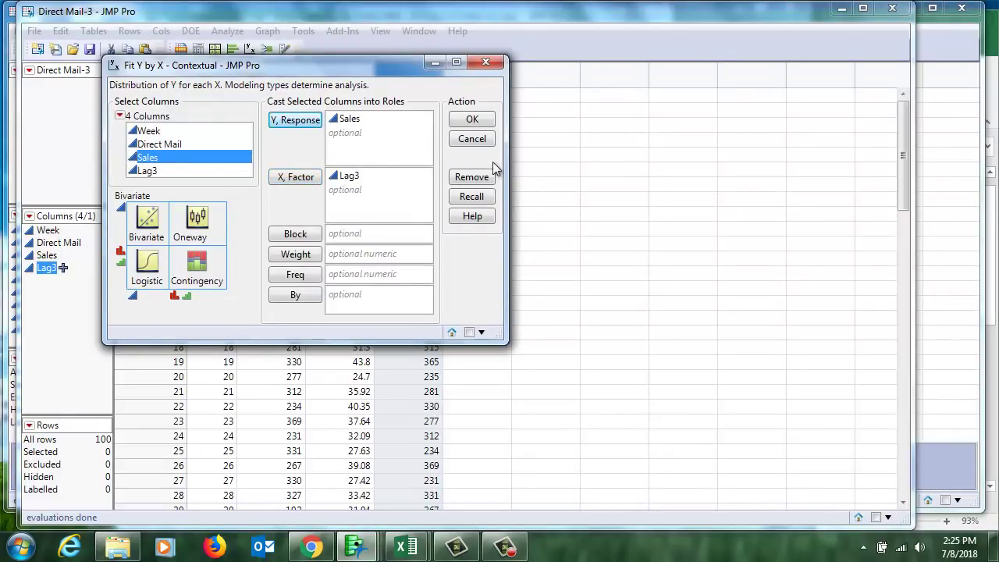
click(475, 121)
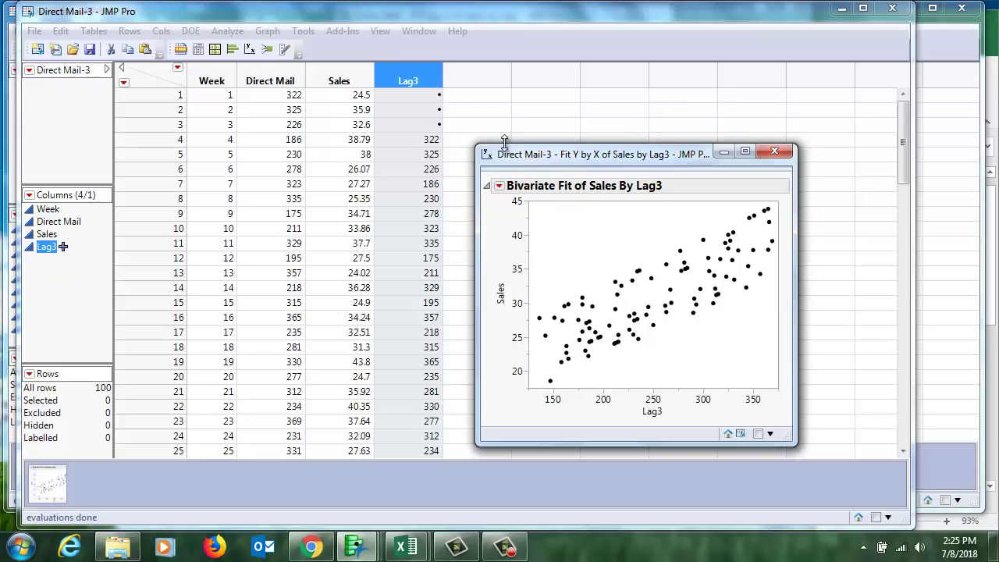
Step: Fit a line to the Sales by Lag3 plot and save its predicted values to the Direct Mail-3 table
click(499, 186)
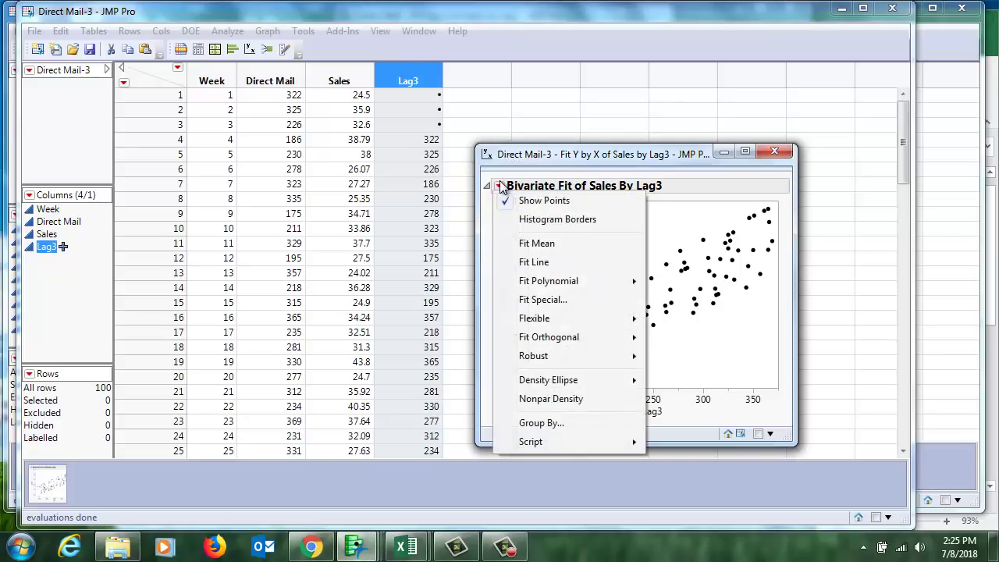
click(539, 264)
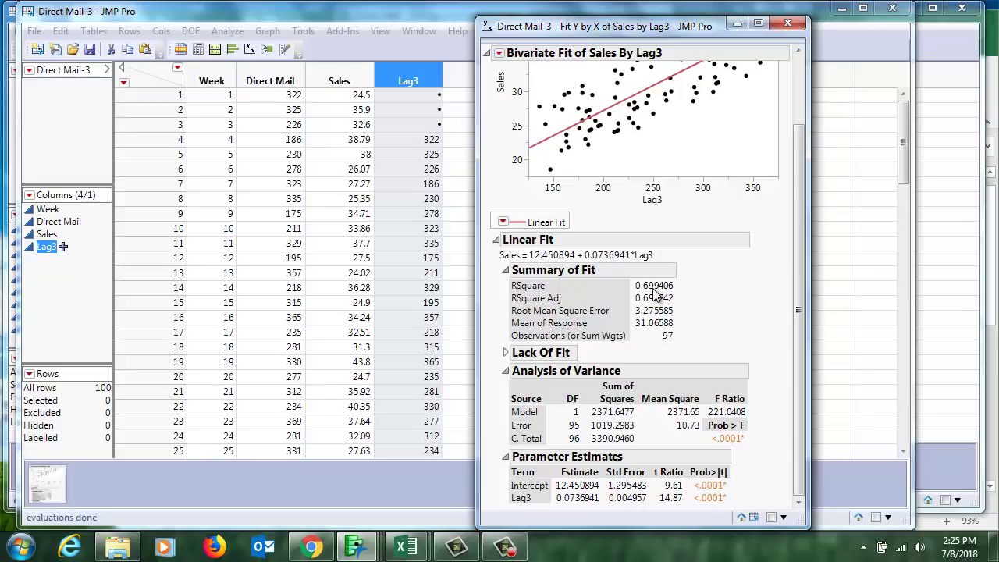
click(504, 222)
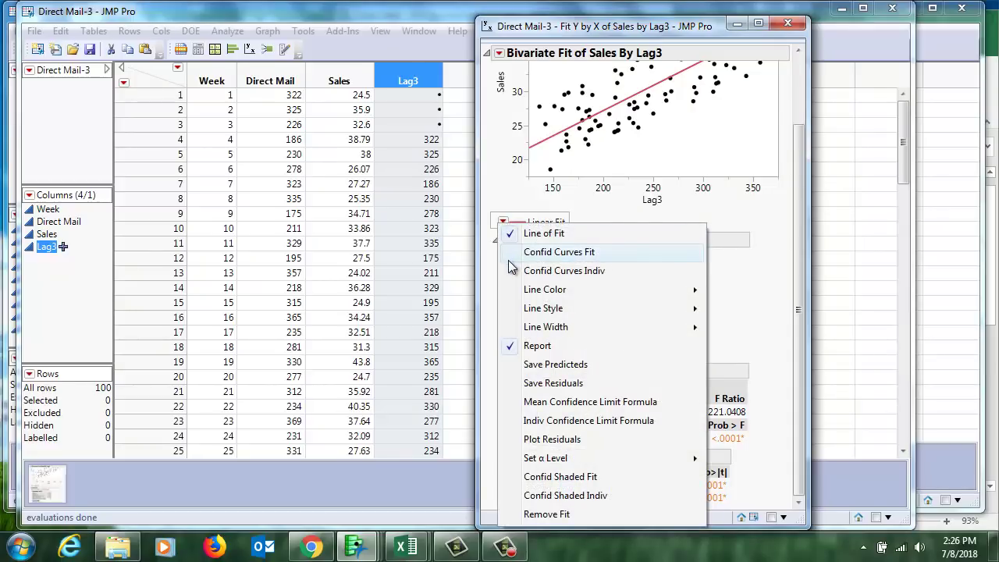
click(548, 365)
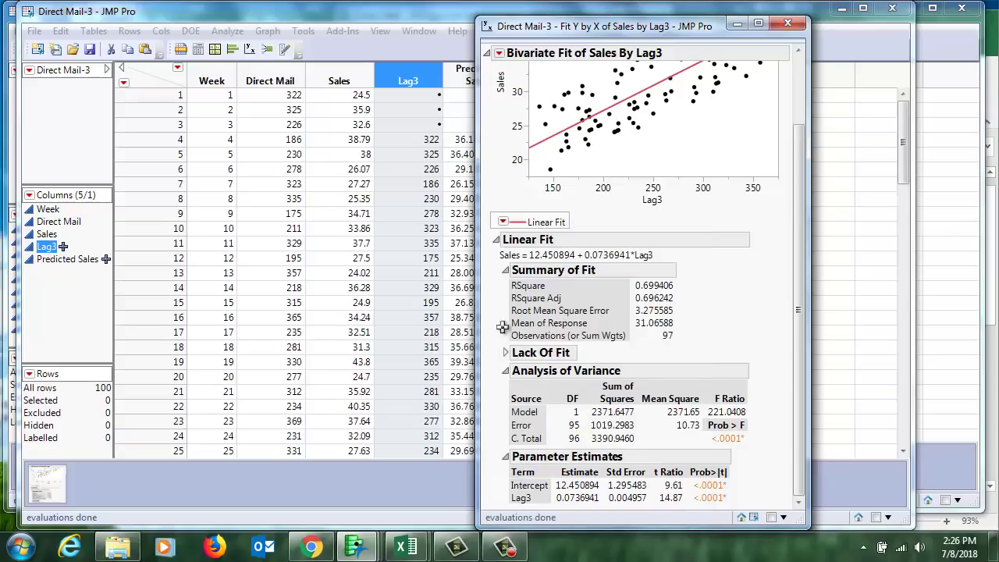
drag(640, 29, 842, 29)
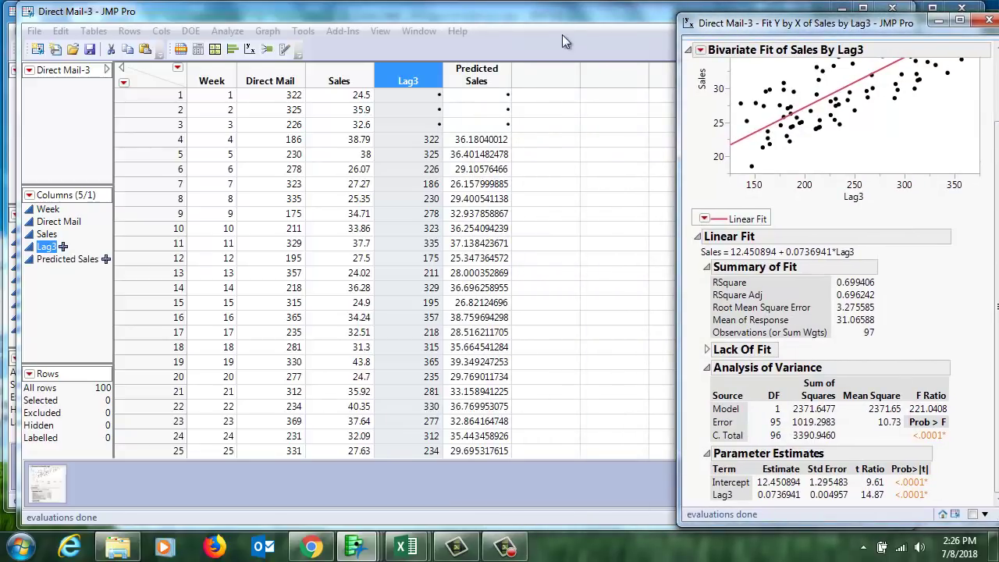
Step: Add row 101 at the end of the Direct Mail-3 table with a Direct Mail value of 400, leaving Sales empty
click(549, 14)
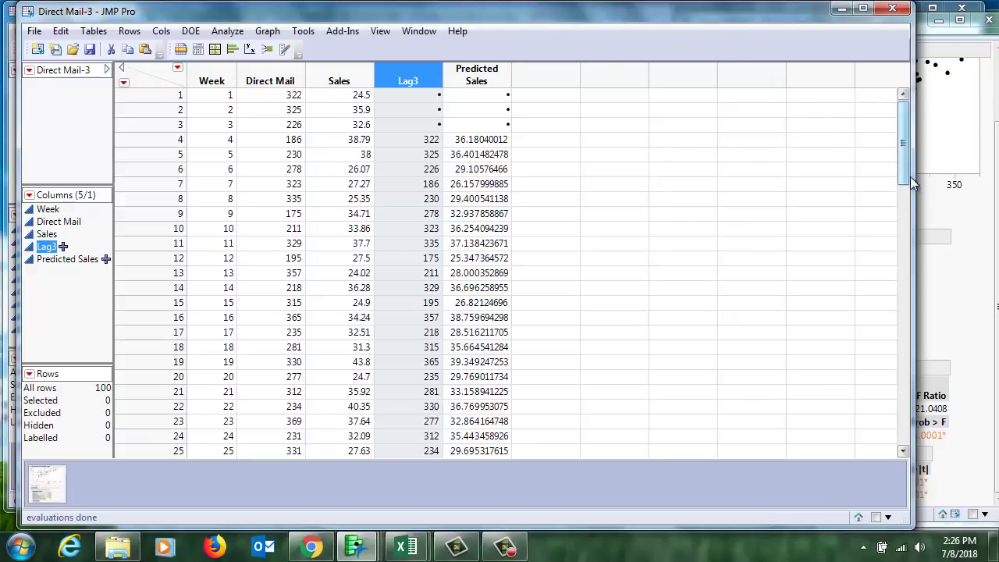
drag(904, 180, 903, 441)
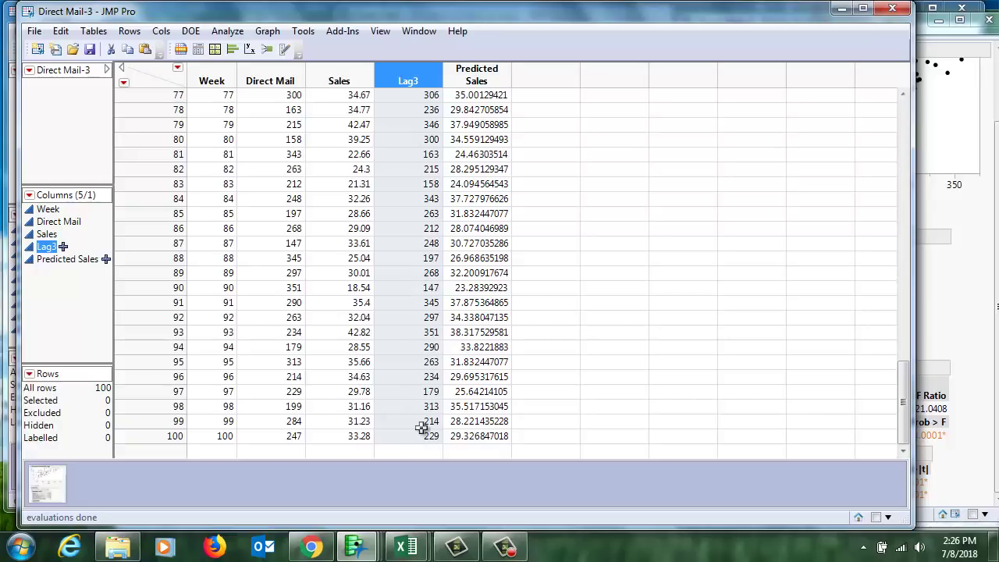
click(289, 452)
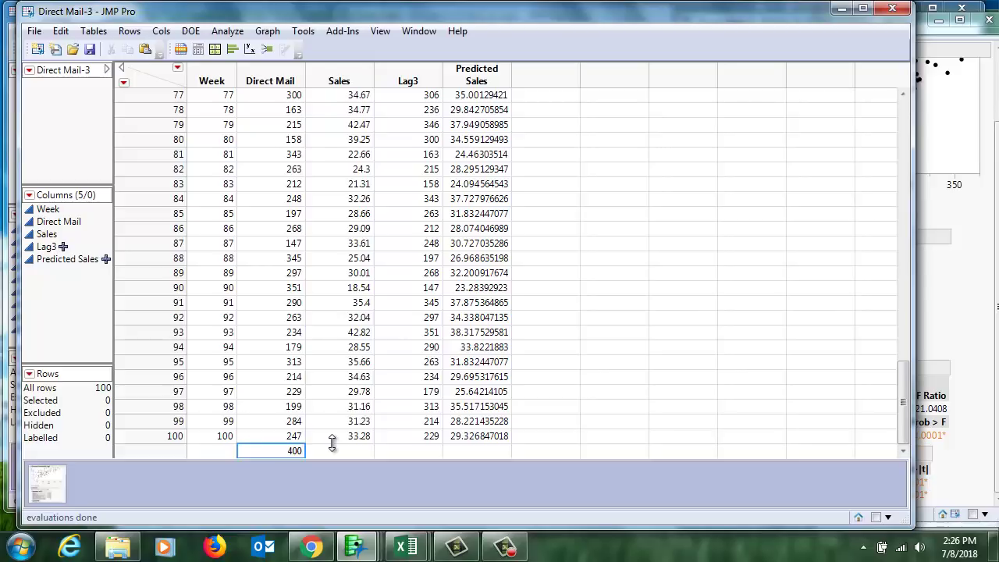
key(Tab)
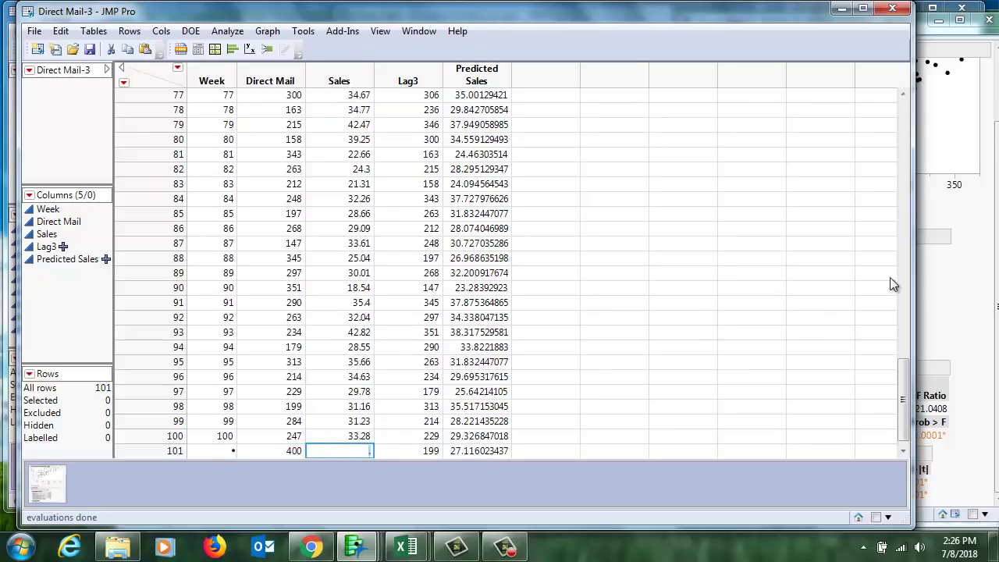
key(Tab)
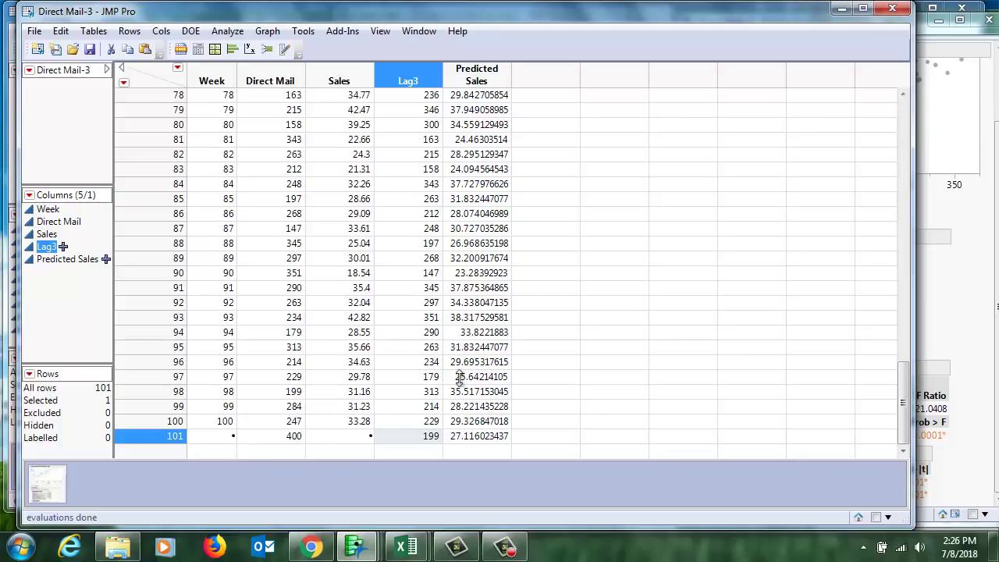
Step: Add rows 102 to 104 below row 101, each with a placeholder Direct Mail value of 1
click(295, 449)
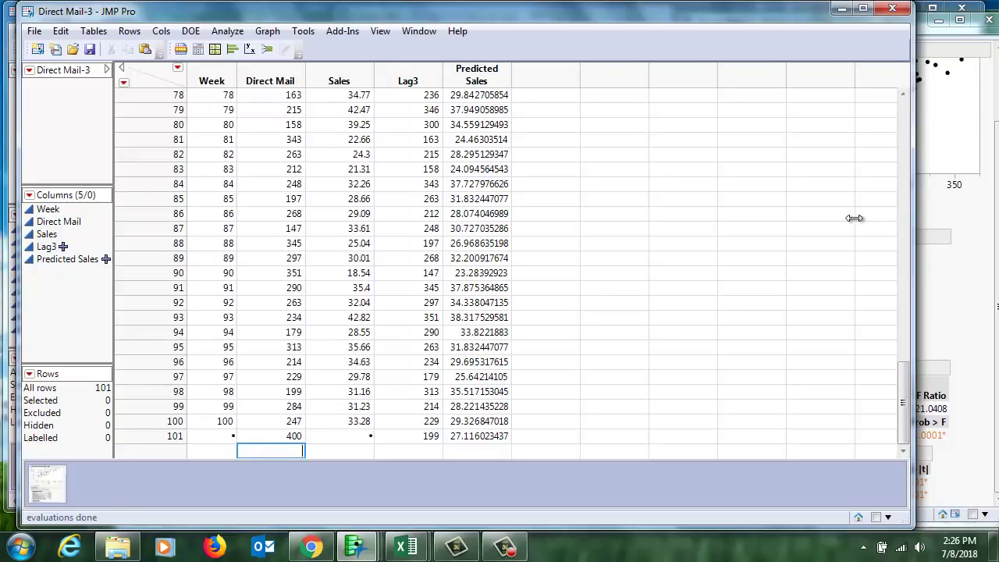
text(1)
key(Return)
text(1)
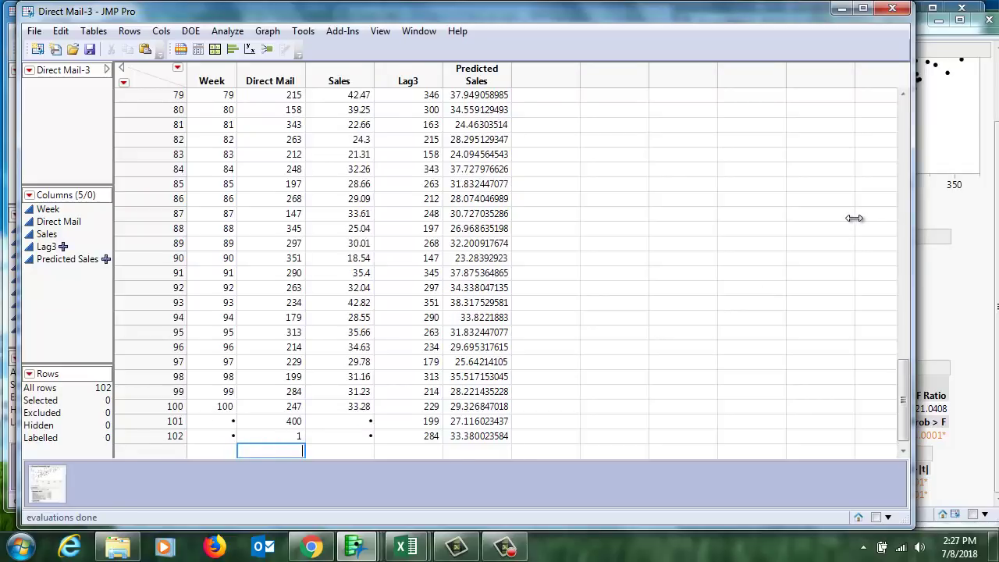
key(Return)
key(Return)
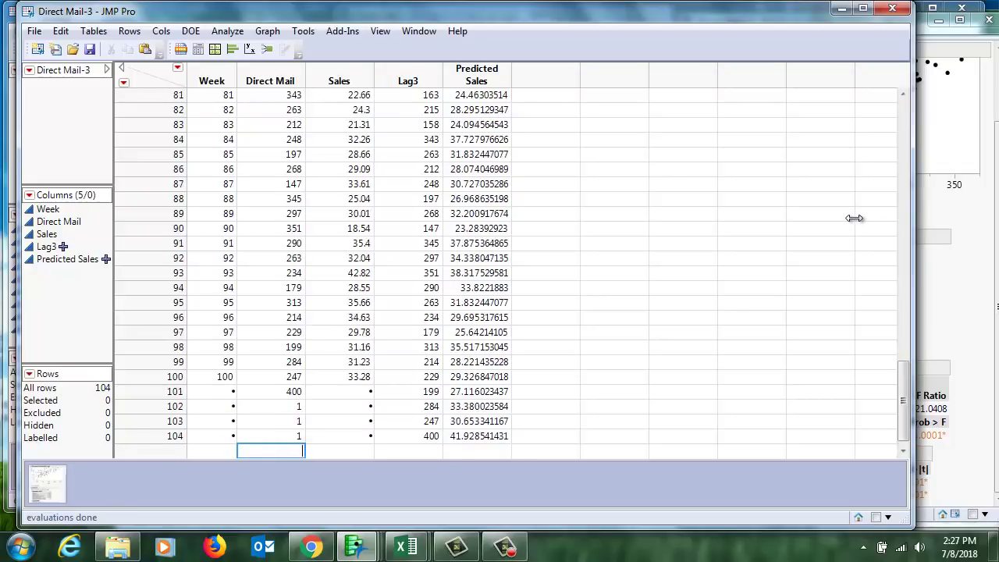